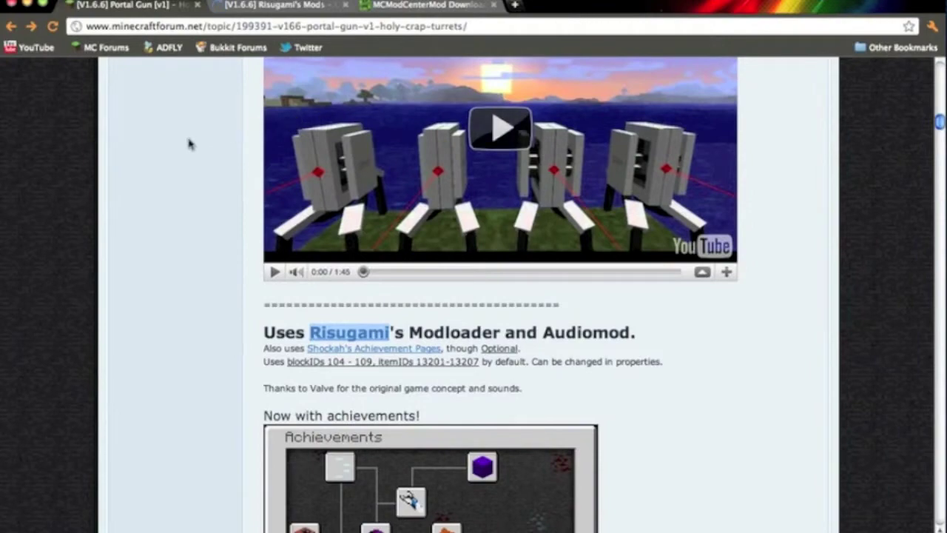
Step: Review the Portal Gun forum post, from its heading down to the note on the required ModLoader and AudioMod
scroll(187, 143, "up", 5)
scroll(187, 143, "up", 15)
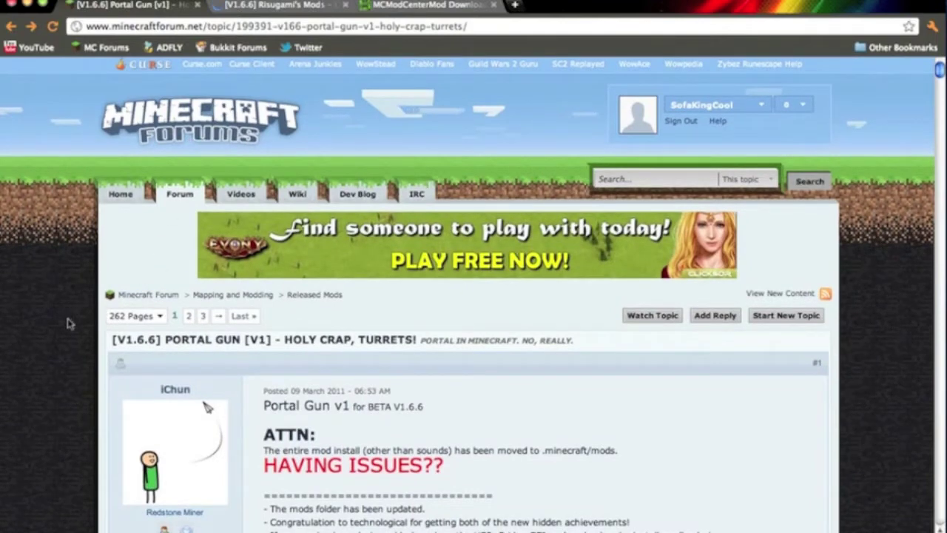
scroll(68, 324, "down", 2)
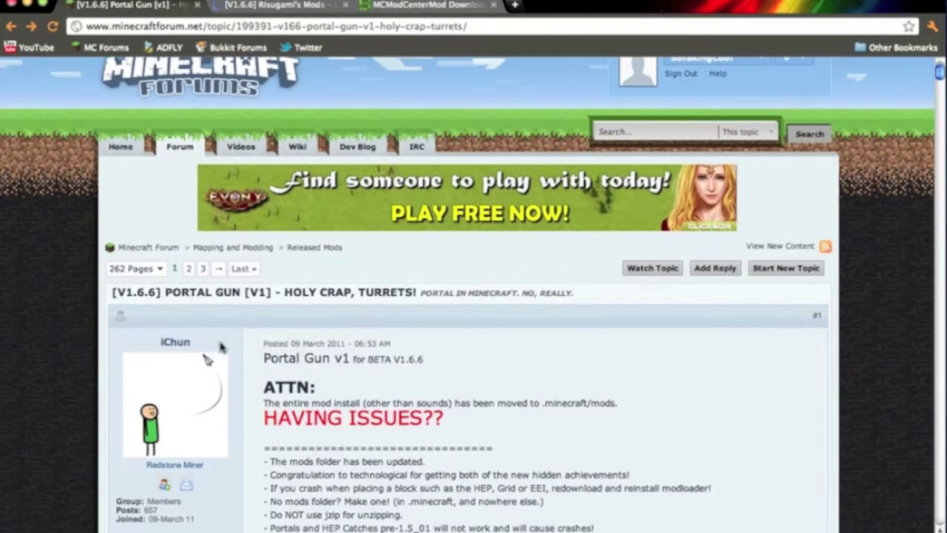
scroll(780, 392, "down", 15)
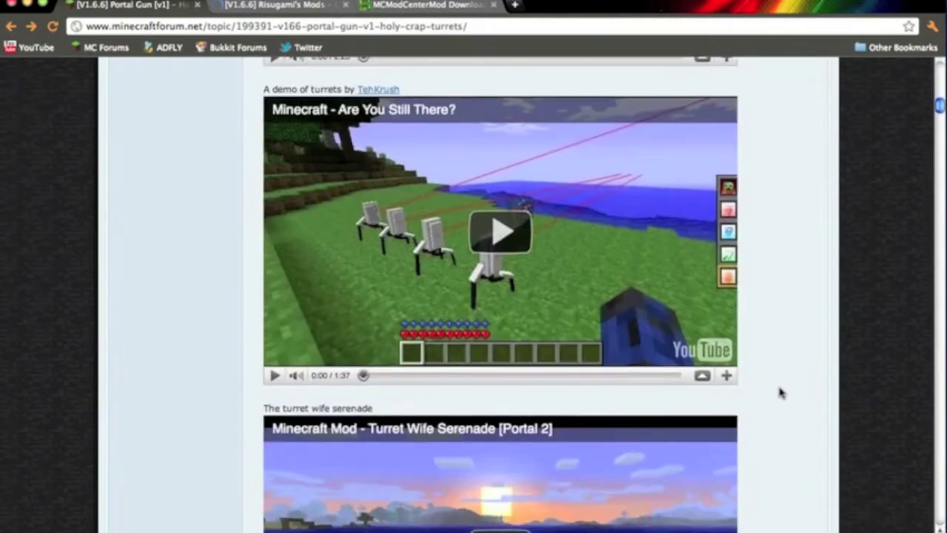
scroll(780, 392, "down", 3)
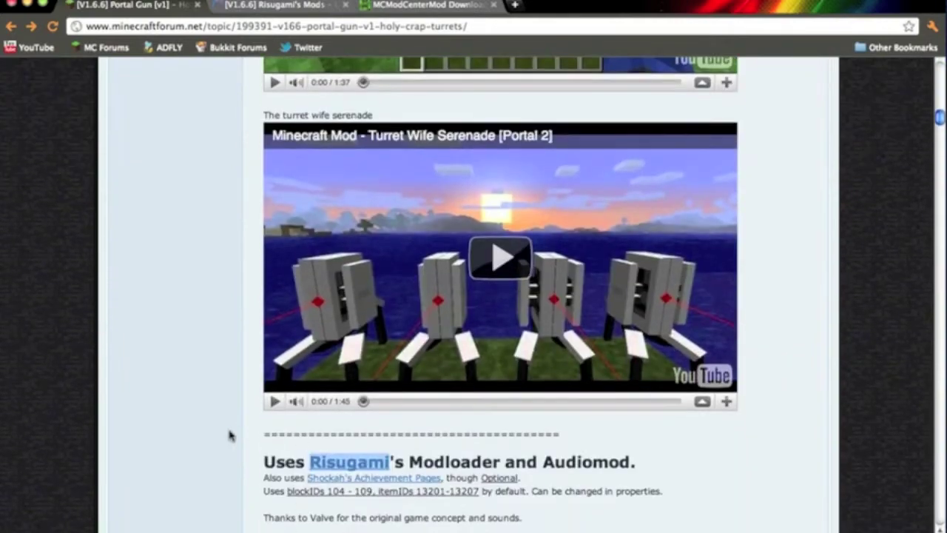
scroll(229, 434, "down", 1)
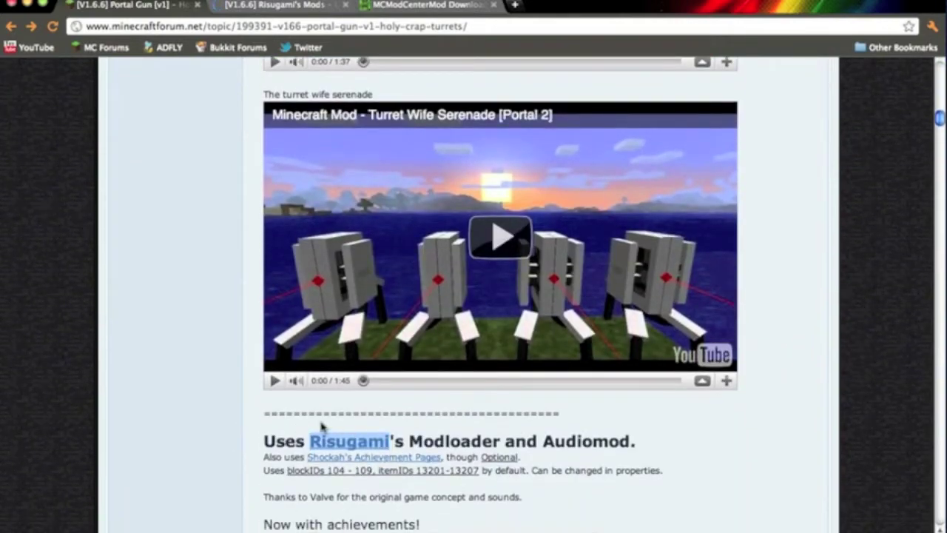
Step: Look through the Risugami's Mods topic for the ModLoader and AudioMod download entries, and close that page
left_click(267, 14)
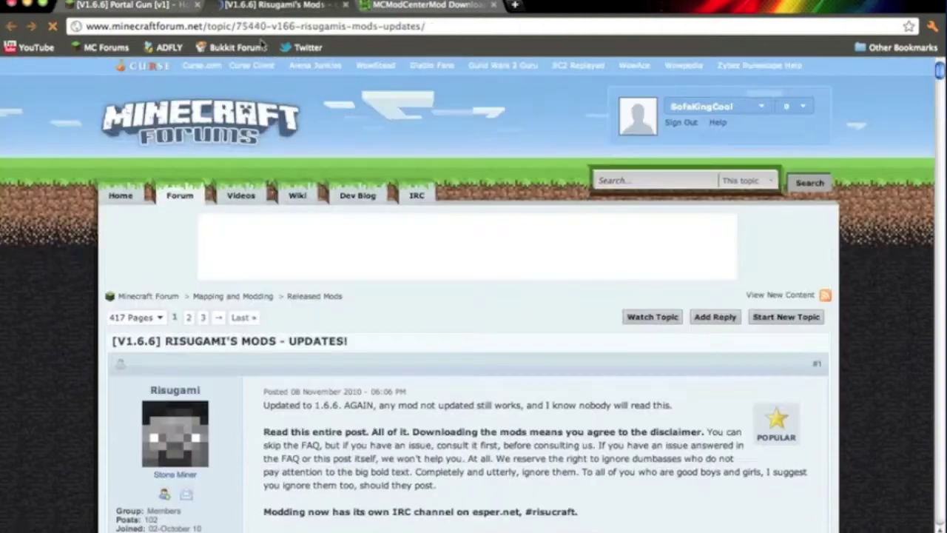
scroll(257, 347, "down", 5)
scroll(256, 347, "down", 15)
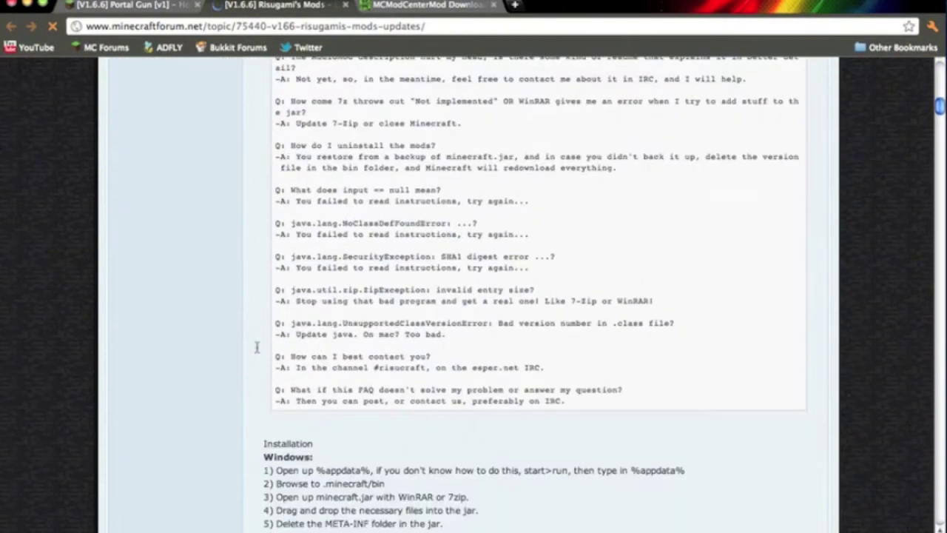
scroll(256, 347, "down", 1)
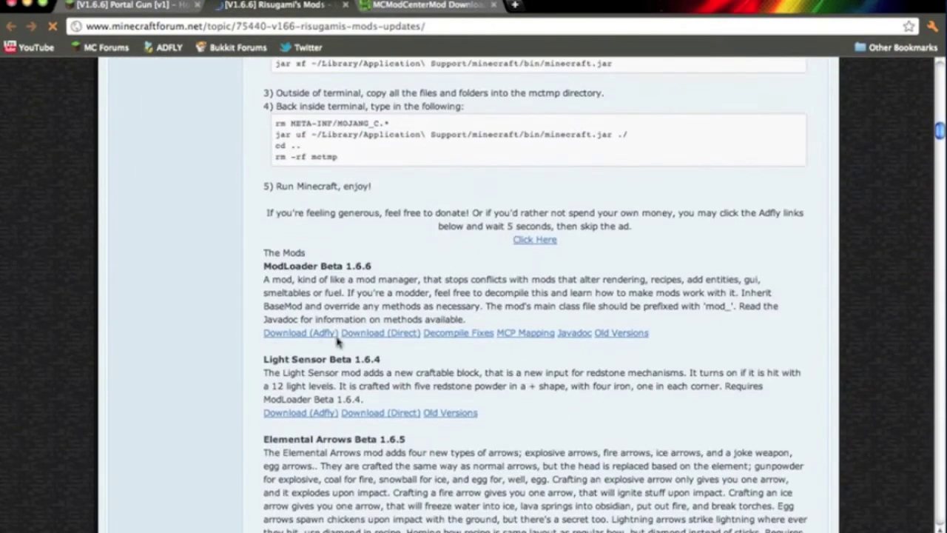
scroll(253, 342, "down", 10)
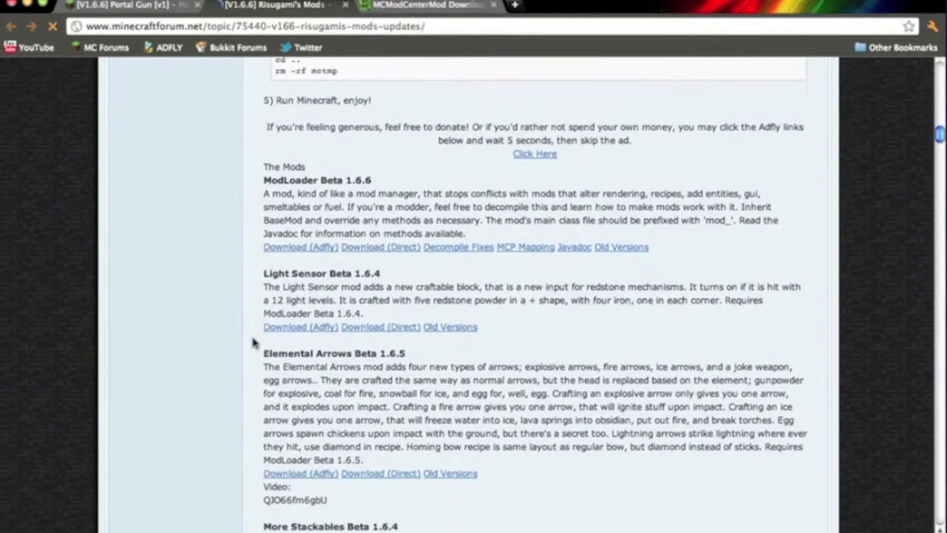
scroll(252, 423, "down", 8)
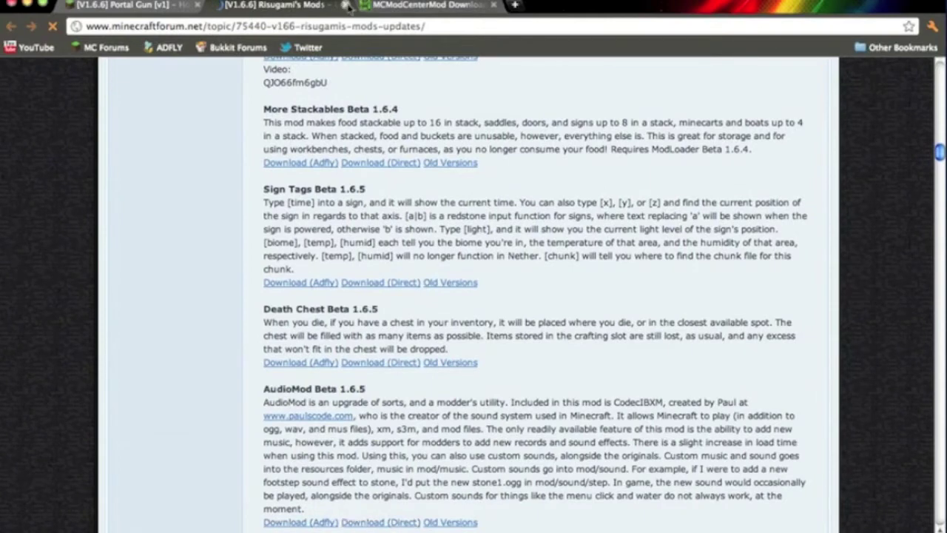
left_click(344, 4)
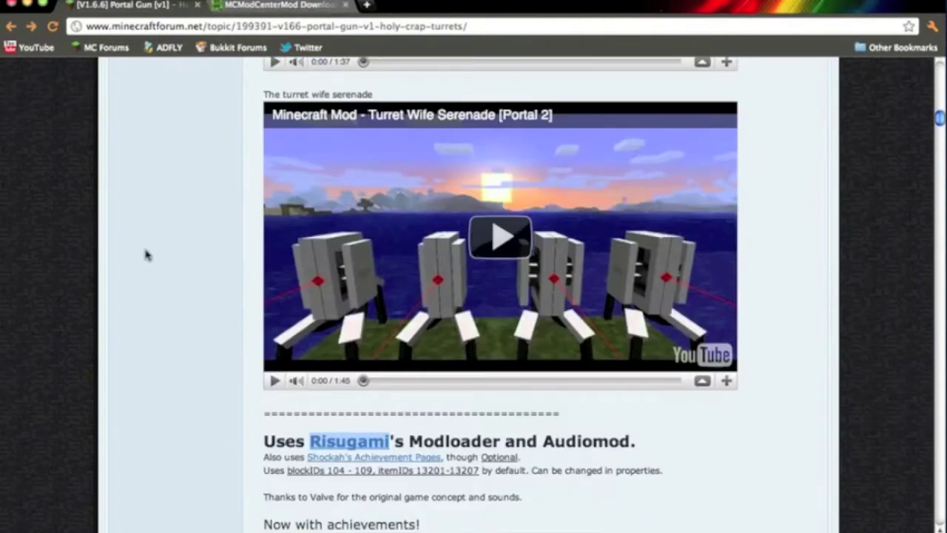
Step: Find the MCModCenter download link in the Portal Gun post and view the [1.6.6] Portal Gun download page
scroll(144, 256, "down", 15)
scroll(146, 255, "down", 20)
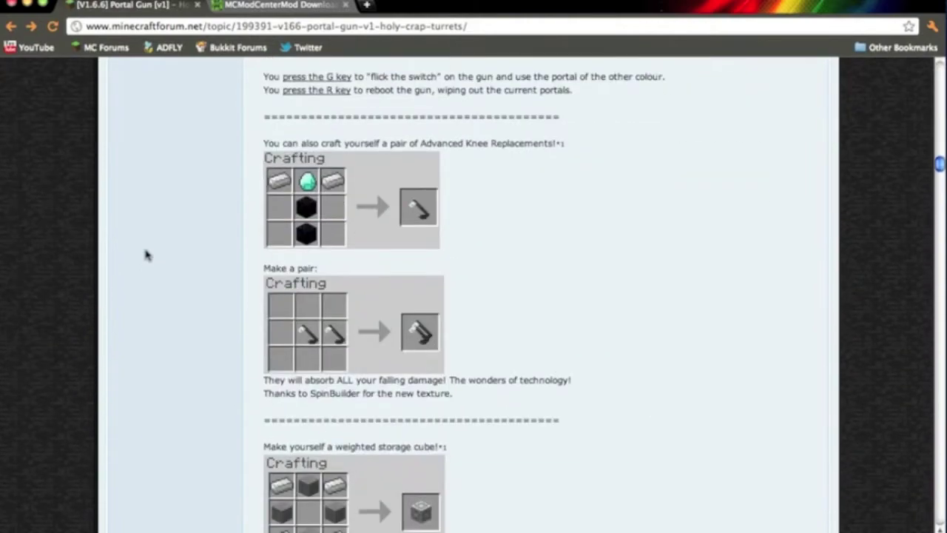
scroll(146, 255, "down", 20)
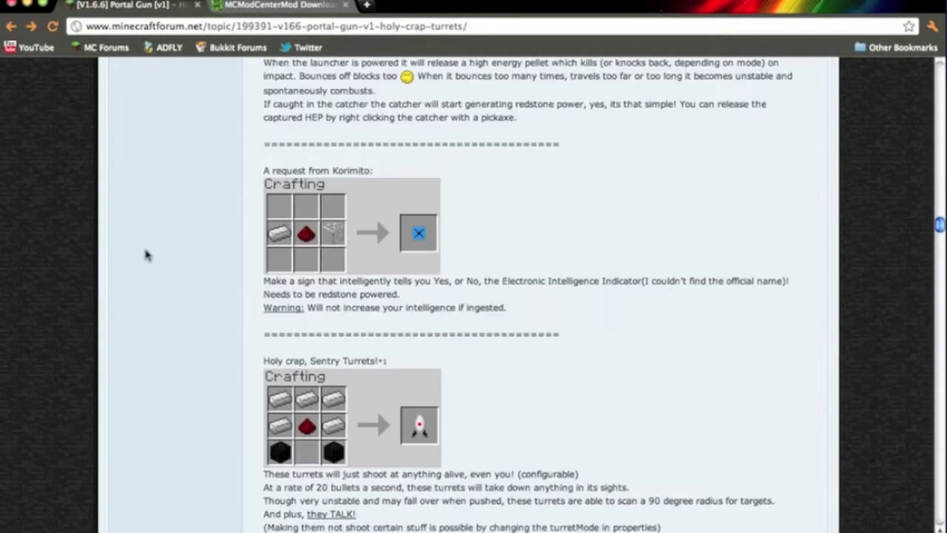
scroll(146, 255, "down", 20)
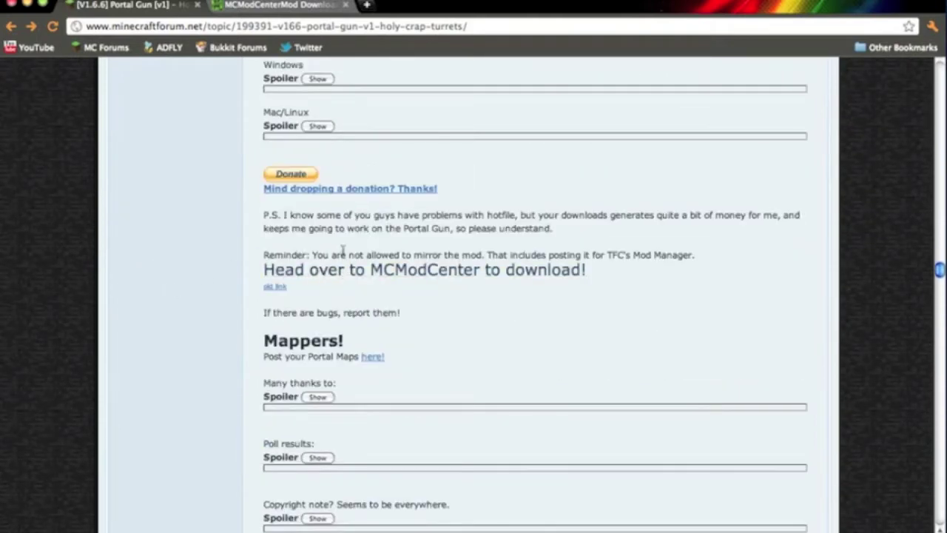
left_click(344, 270)
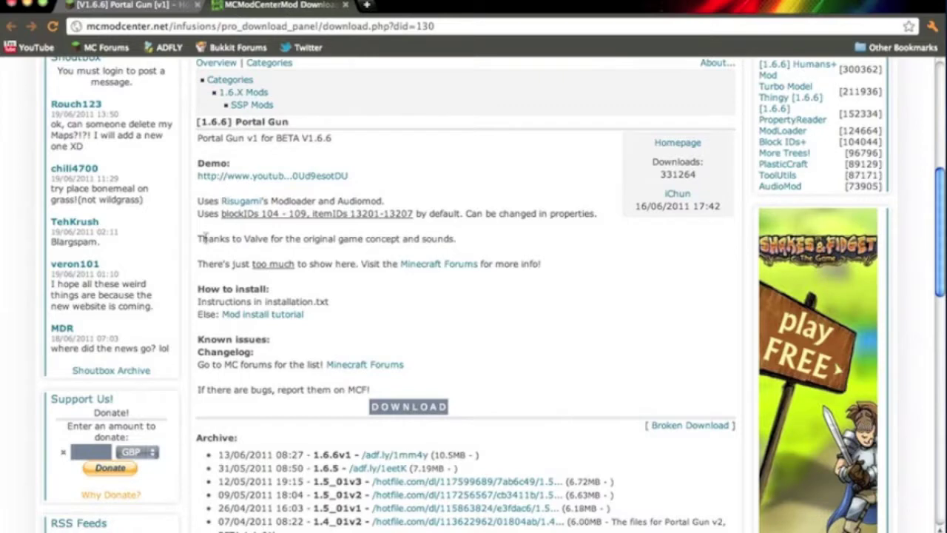
scroll(206, 238, "up", 5)
scroll(209, 242, "down", 5)
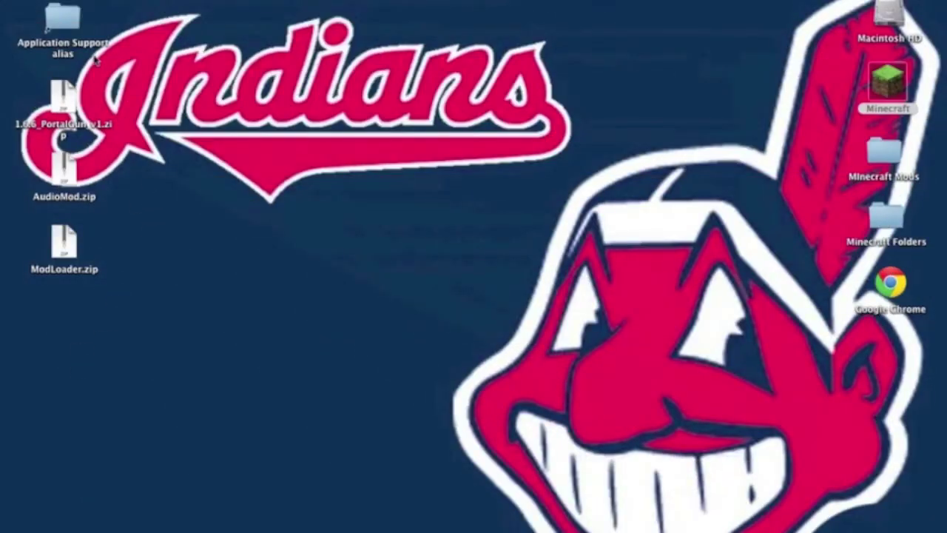
Step: Switch to Finder and go to Library > Application Support > minecraft > bin in the home folder
mouse_move(178, 528)
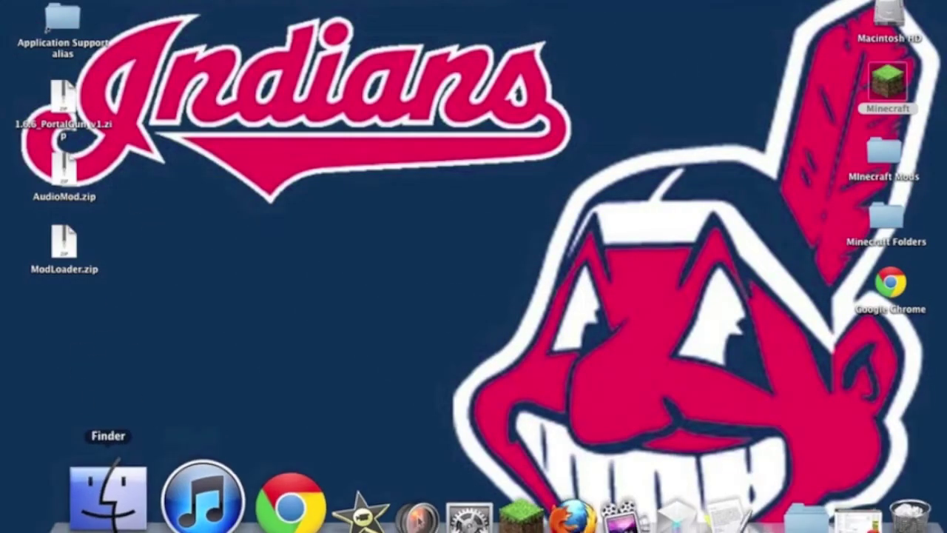
left_click(126, 497)
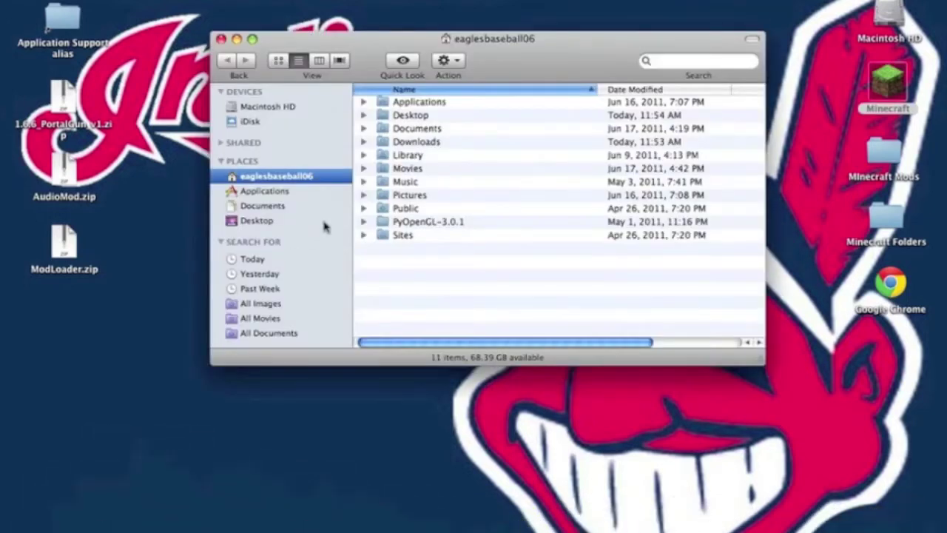
double_click(390, 155)
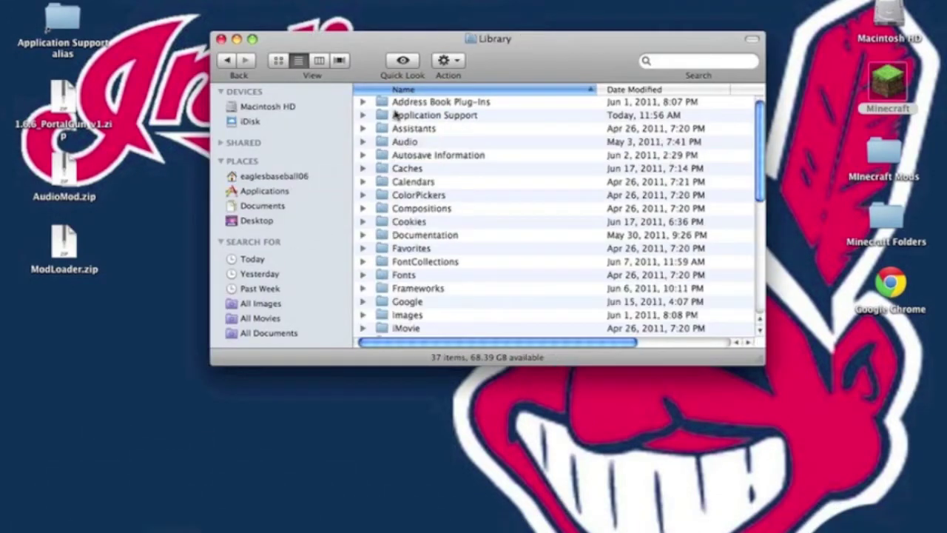
double_click(397, 115)
double_click(416, 235)
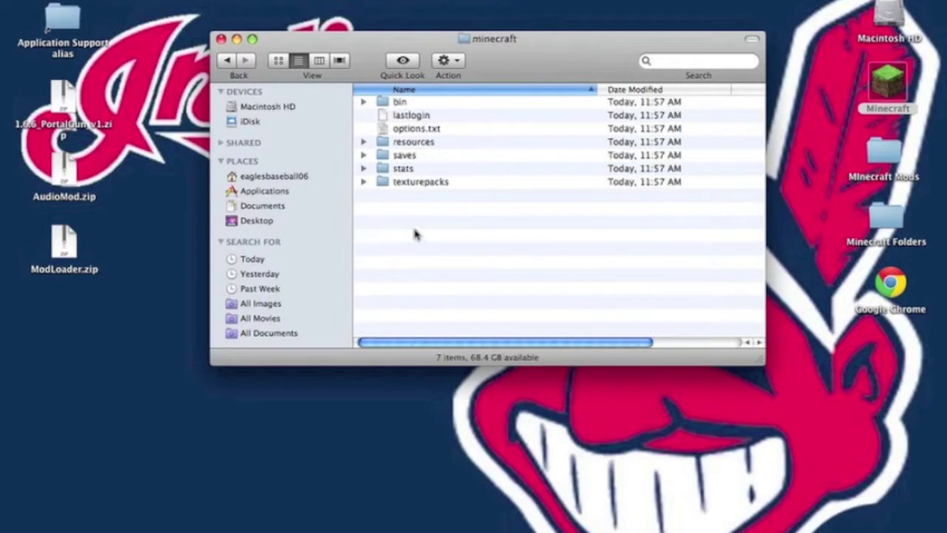
double_click(397, 104)
Step: Compress minecraft.jar in the bin folder into a zip archive and extract that archive
right_click(420, 162)
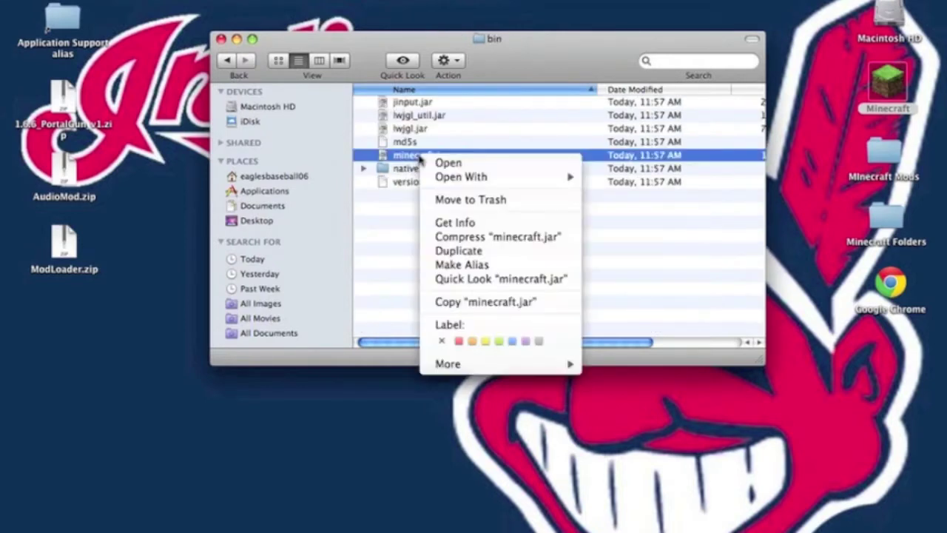
mouse_move(446, 176)
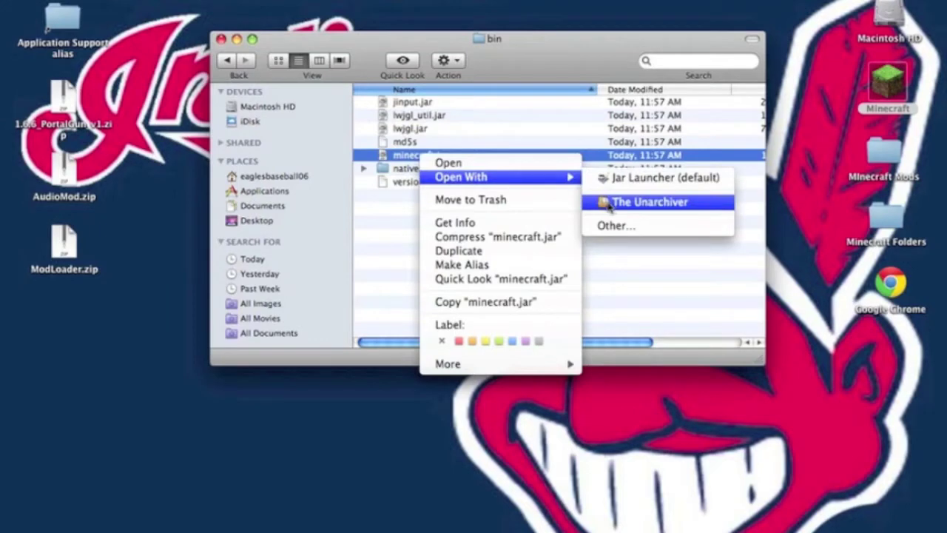
left_click(534, 243)
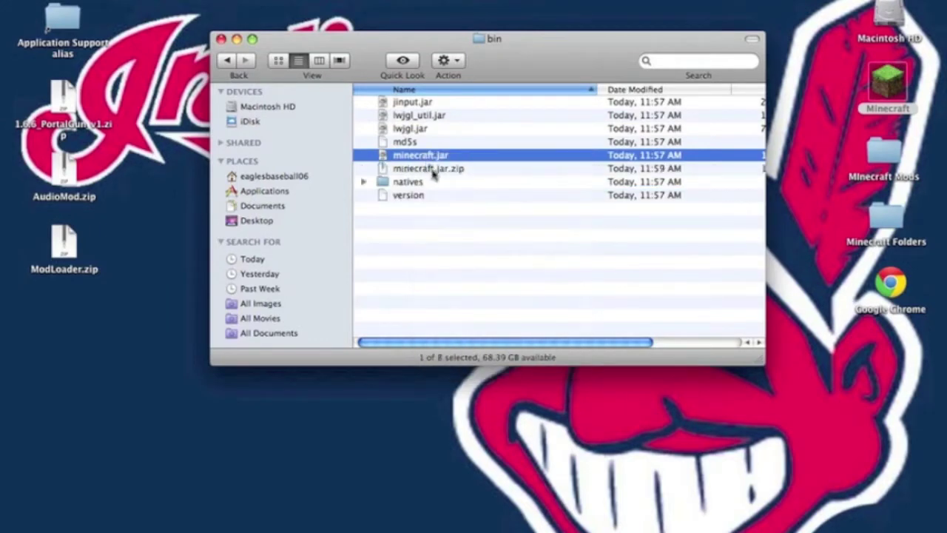
double_click(433, 169)
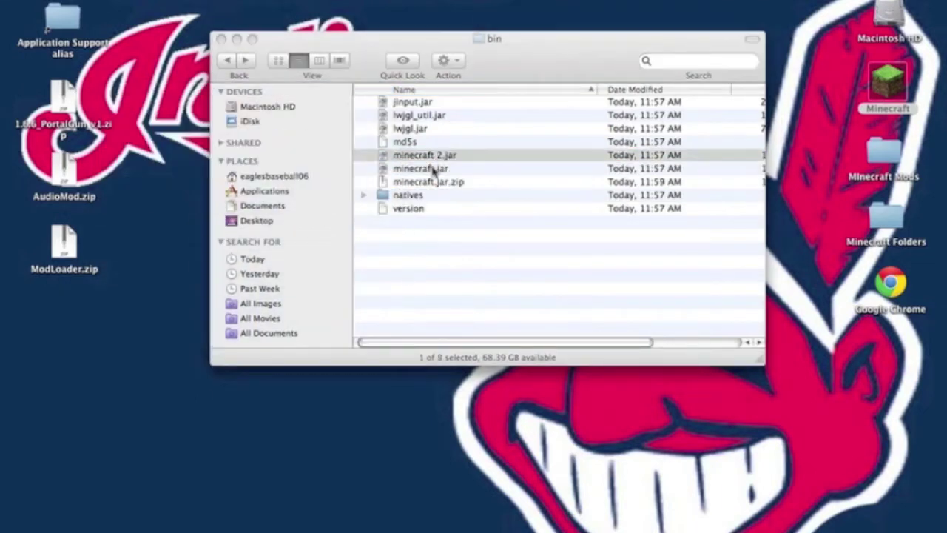
Step: Move the original minecraft.jar and the minecraft.jar.zip archive to the Trash
right_click(433, 170)
left_click(453, 210)
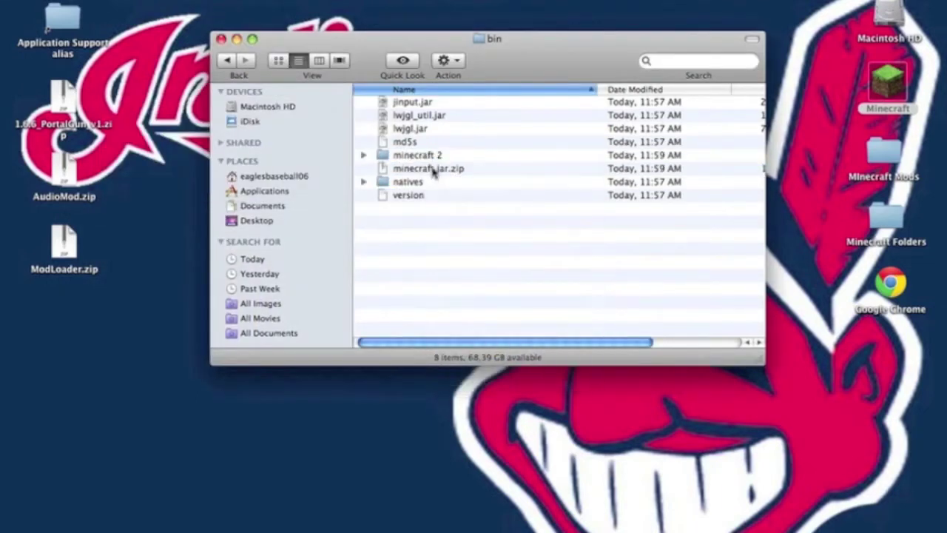
right_click(433, 169)
left_click(454, 210)
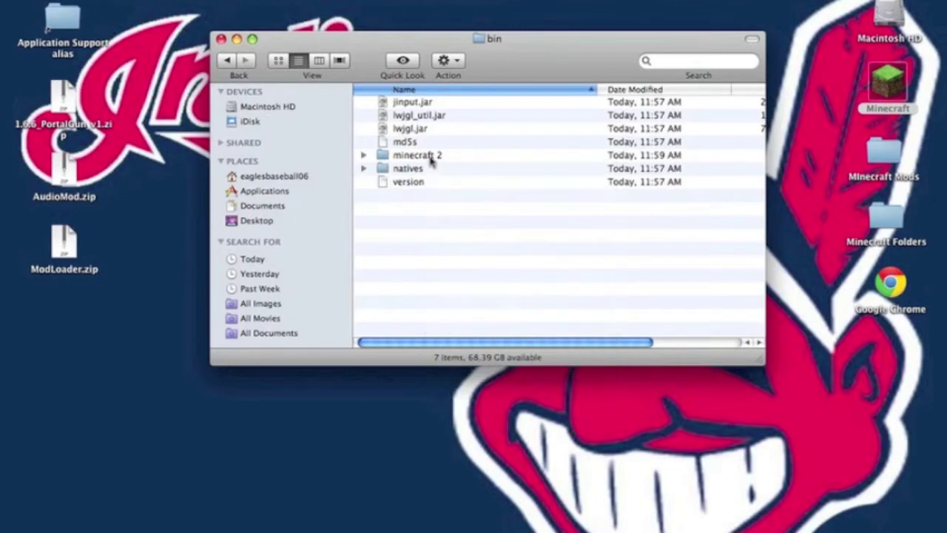
Step: Rename the extracted "minecraft 2" folder to minecraft.jar and confirm the extension
left_click(431, 156)
key("XF86AudioMute")
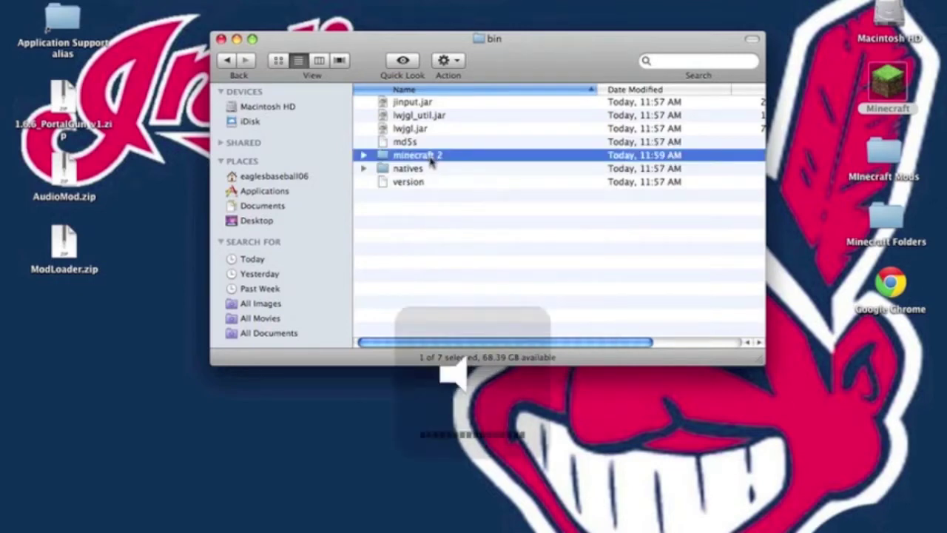
key("Return")
type("minecraft.ja")
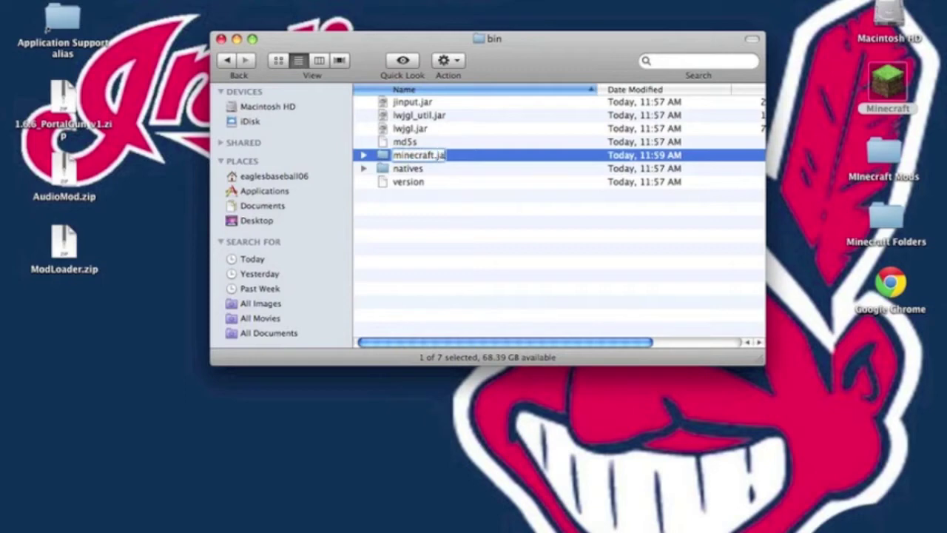
type("r")
key("Return")
left_click(584, 186)
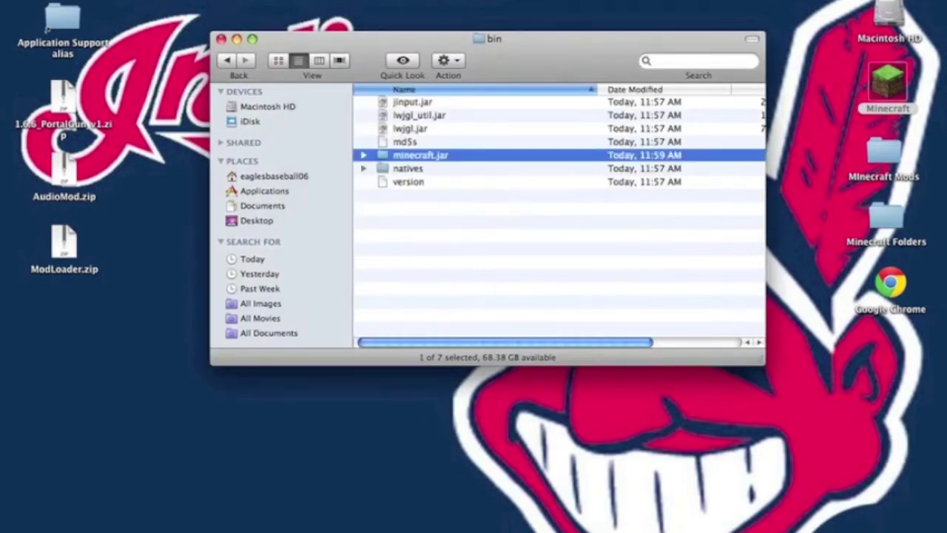
Step: Open the minecraft.jar folder and go into its META-INF subfolder
double_click(411, 156)
scroll(444, 206, "down", 20)
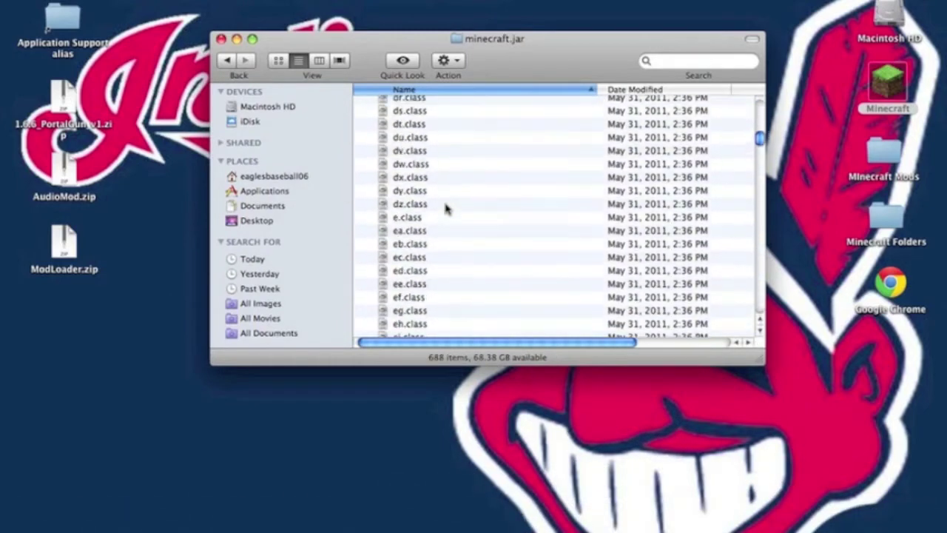
scroll(446, 210, "down", 20)
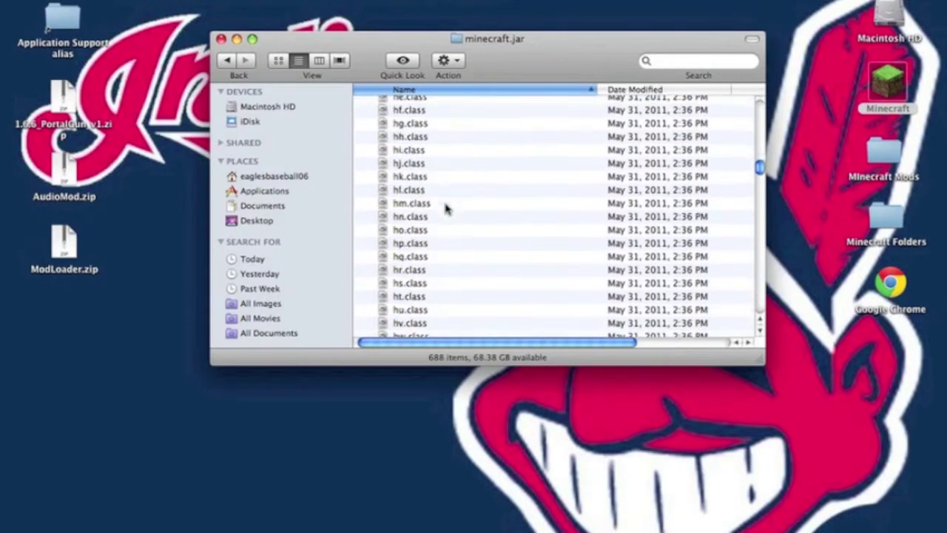
scroll(445, 209, "down", 20)
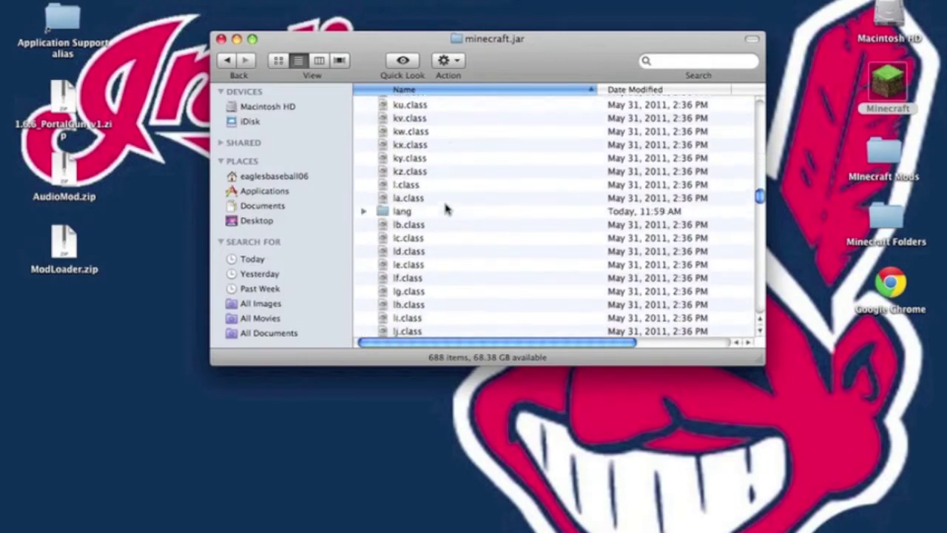
scroll(445, 209, "down", 12)
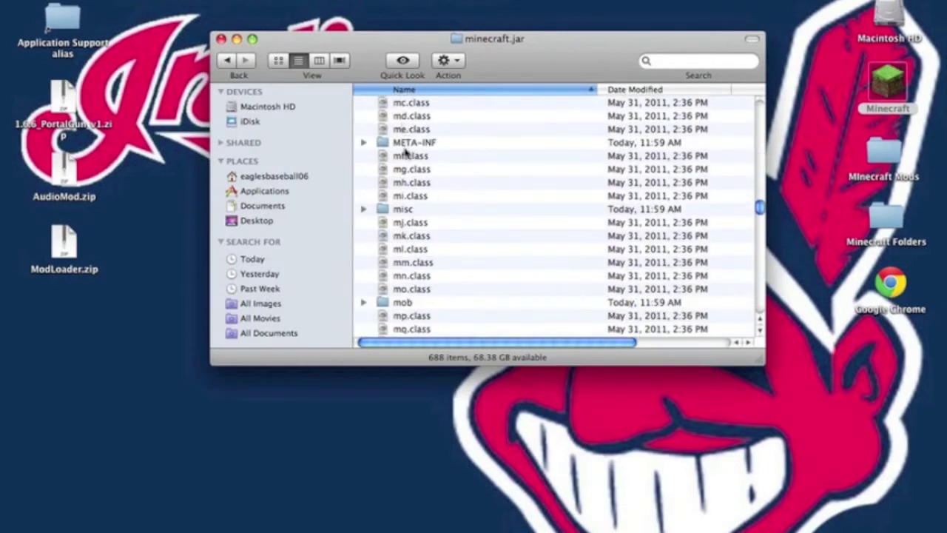
double_click(433, 143)
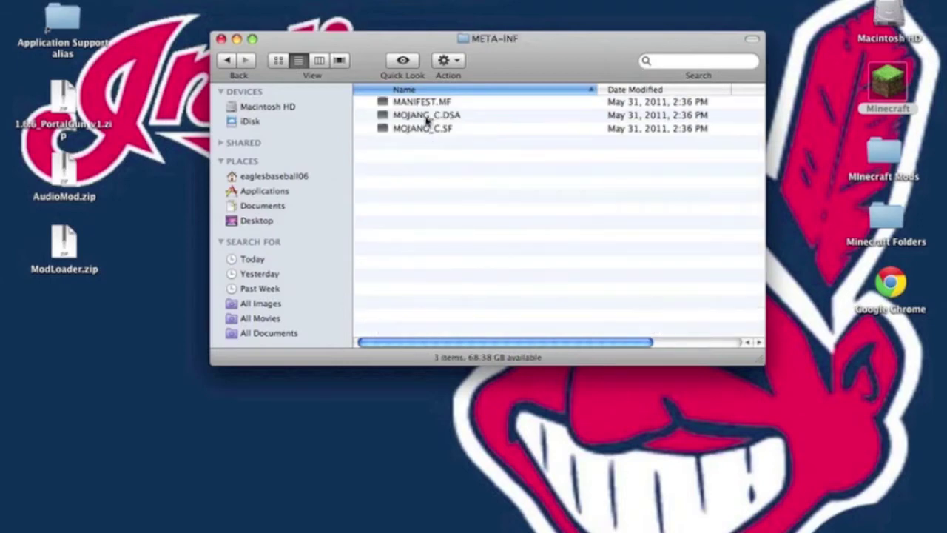
Step: Move MOJANG_C.DSA and MOJANG_C.SF from META-INF to the Trash and return to the minecraft.jar folder
right_click(426, 120)
left_click(453, 163)
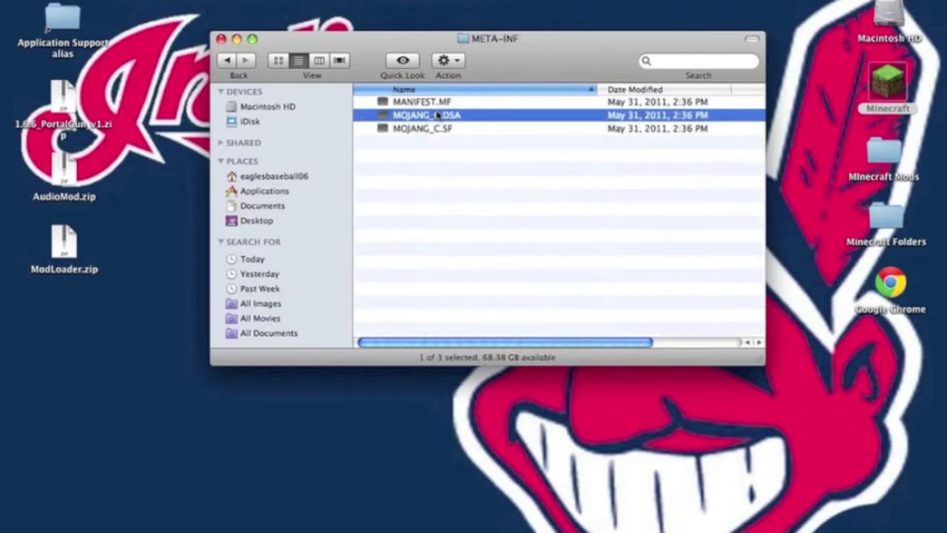
left_click(437, 129, "shift")
right_click(437, 129)
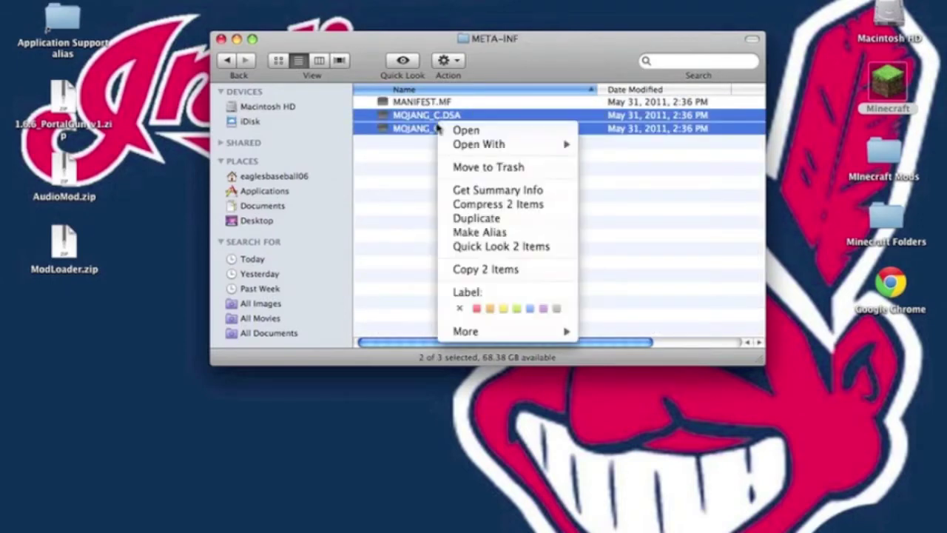
left_click(454, 164)
left_click(225, 63)
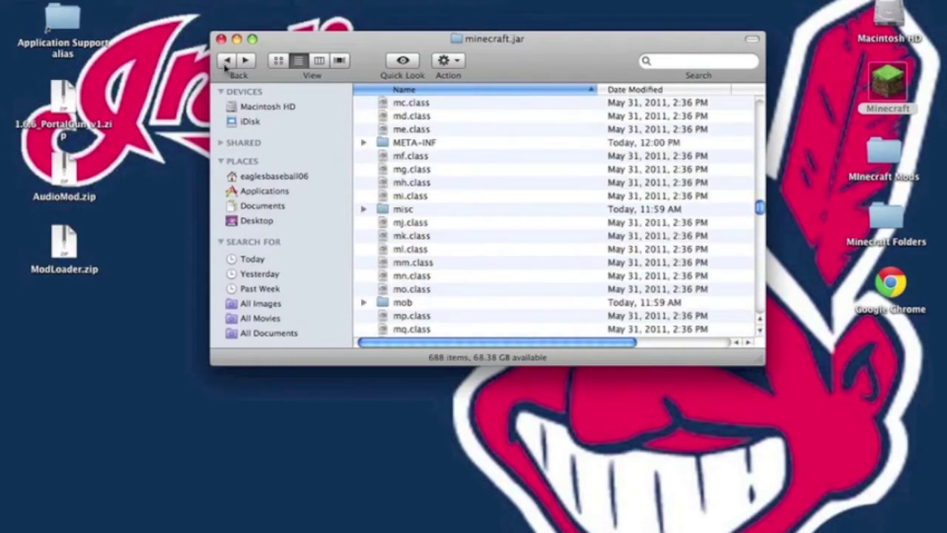
Step: Extract ModLoader.zip on the desktop and copy all the files inside the extracted ModLoader folder
double_click(65, 244)
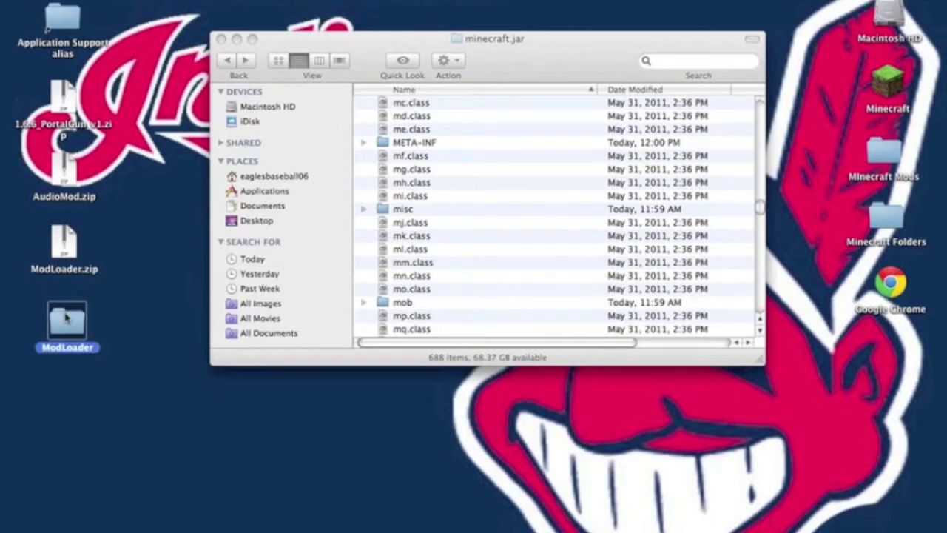
double_click(67, 318)
left_click(193, 84)
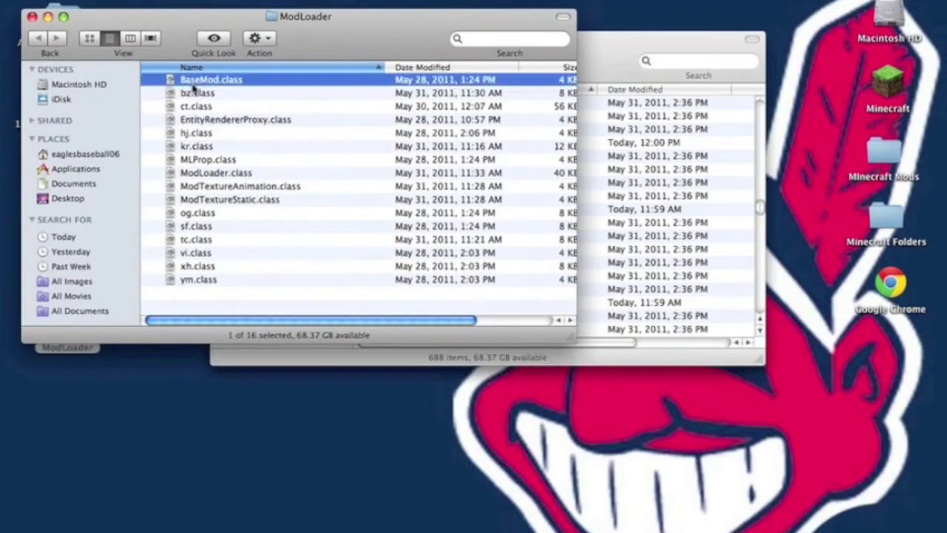
left_click(194, 278, "shift")
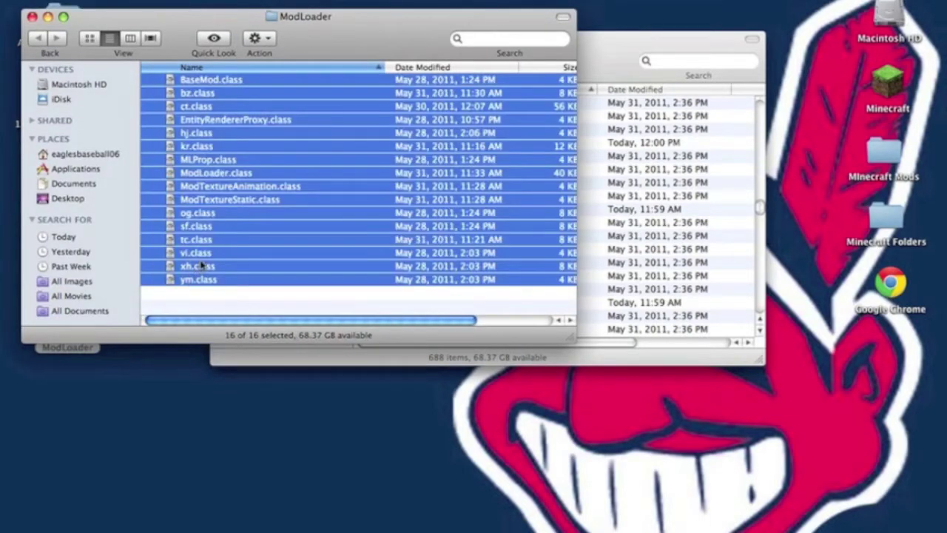
Step: Paste the ModLoader files into the minecraft.jar folder, replacing all duplicates, and close the ModLoader window
left_click(625, 183)
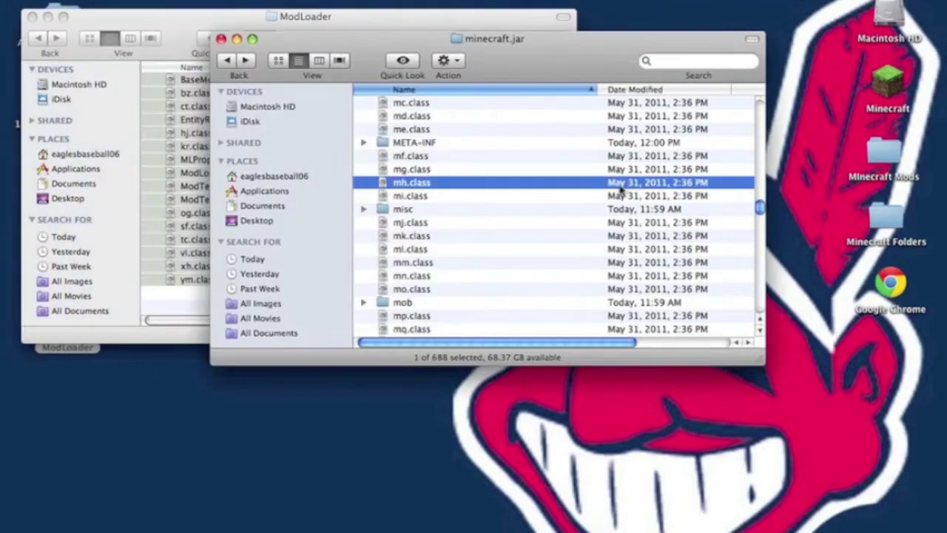
key("super+v")
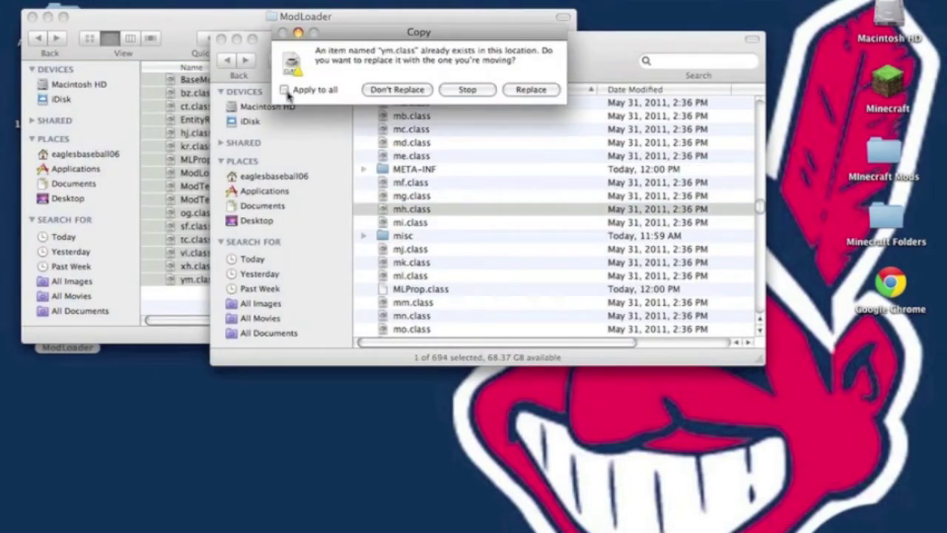
left_click(522, 90)
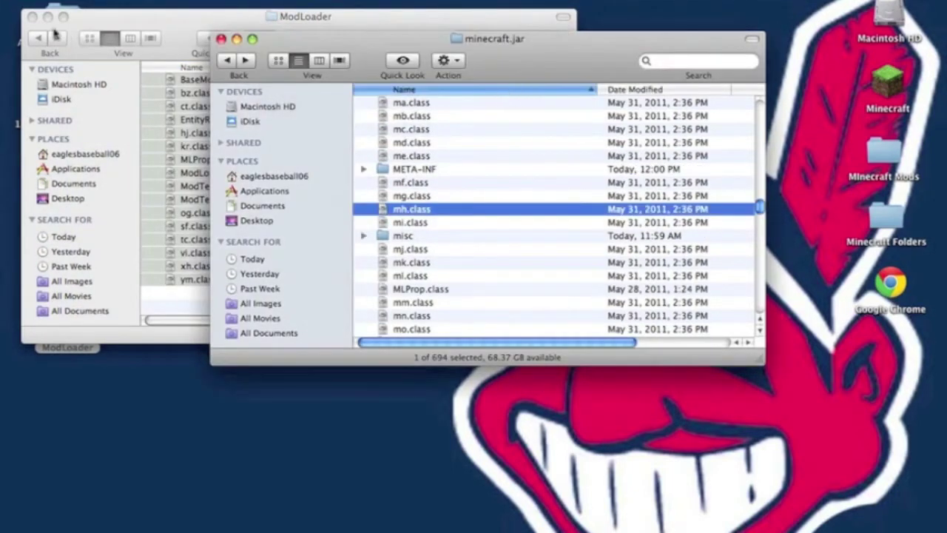
left_click(29, 17)
Step: Extract AudioMod.zip, place the extracted AudioMod folder beside the archive and open it
double_click(65, 166)
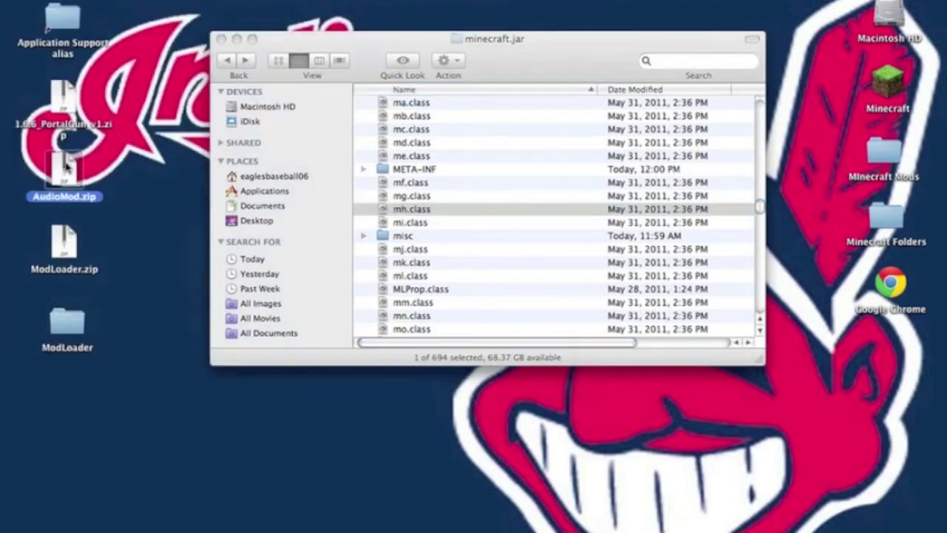
left_click_drag(67, 177, 117, 185)
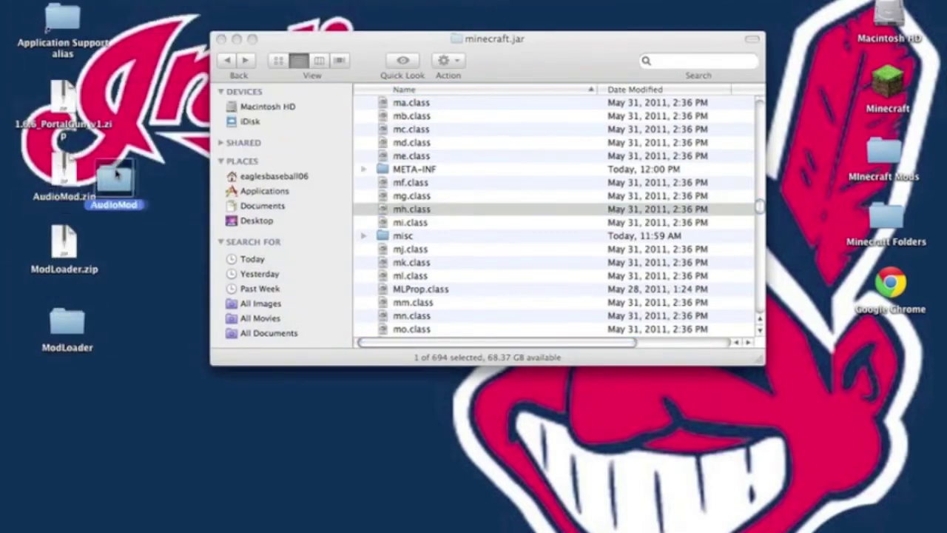
double_click(116, 185)
Step: Copy the ibxm folder and yf.class, without paulscode, from AudioMod into the minecraft.jar folder, replacing the existing file
left_click(200, 96)
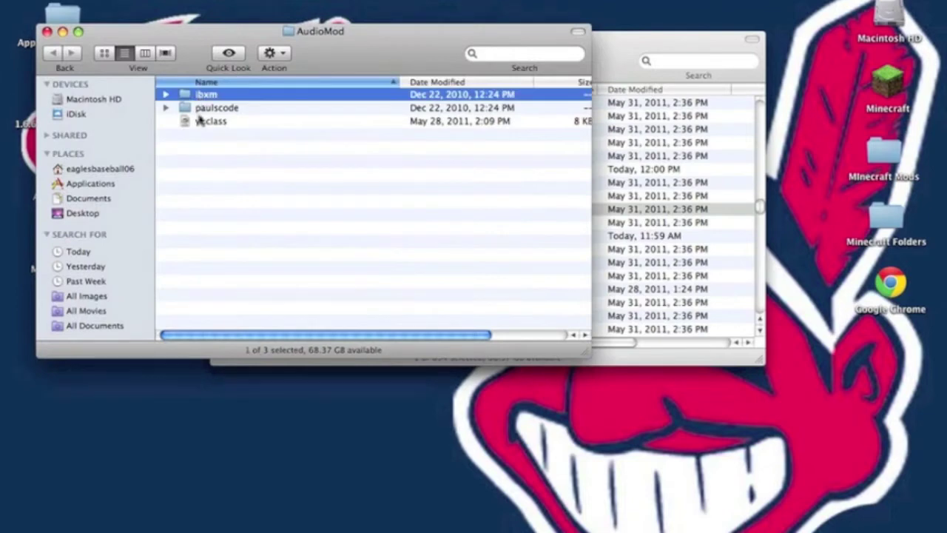
left_click(200, 120, "shift")
left_click(199, 108, "super")
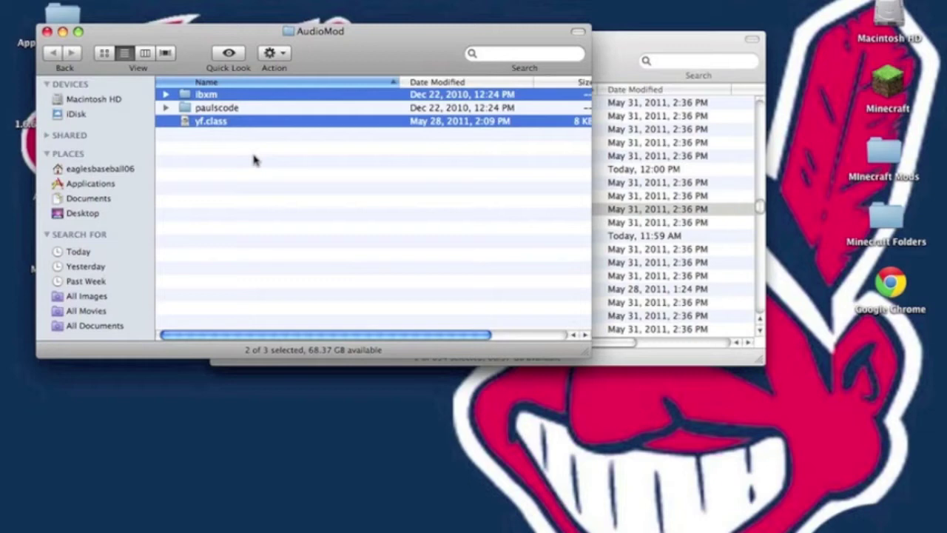
left_click(633, 130)
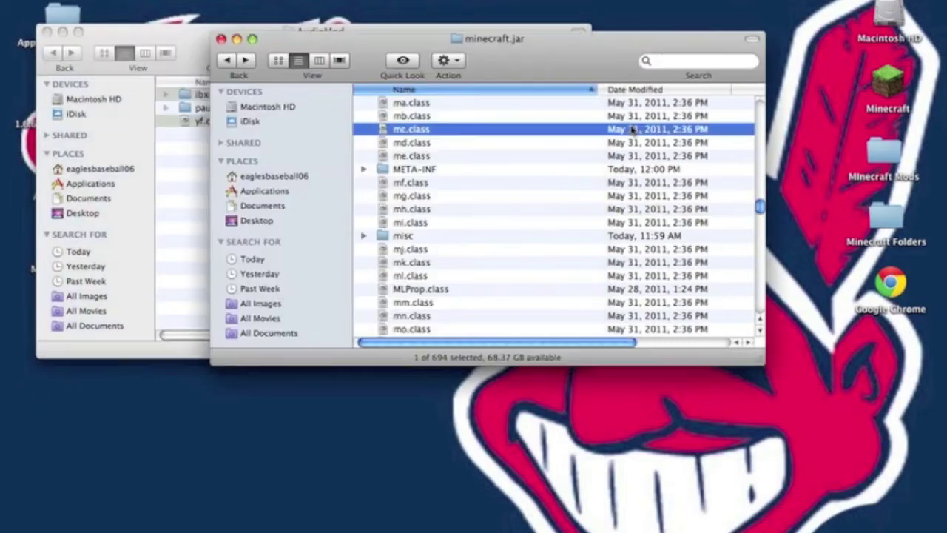
left_click(509, 90)
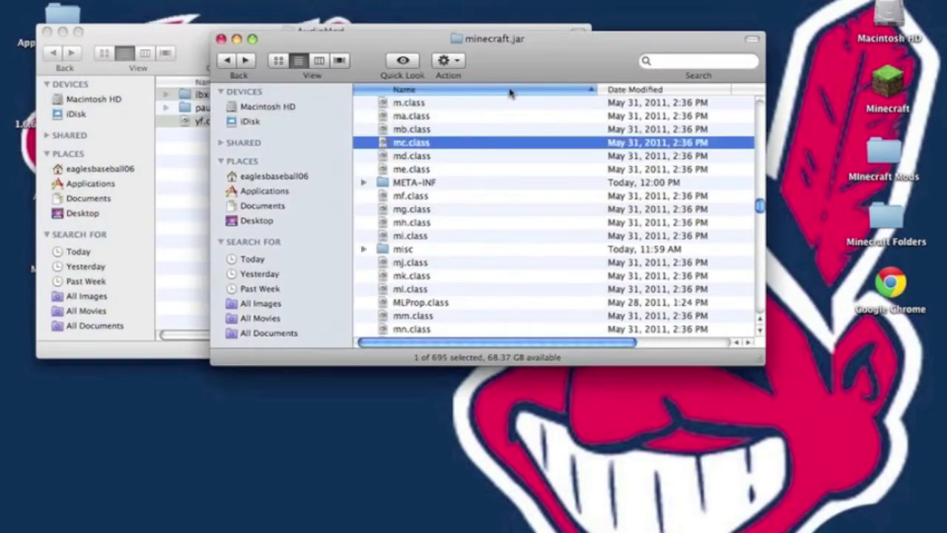
Step: Go to paulscode > sound > codecs in the AudioMod folder and copy CodecIBXM.class
left_click(184, 39)
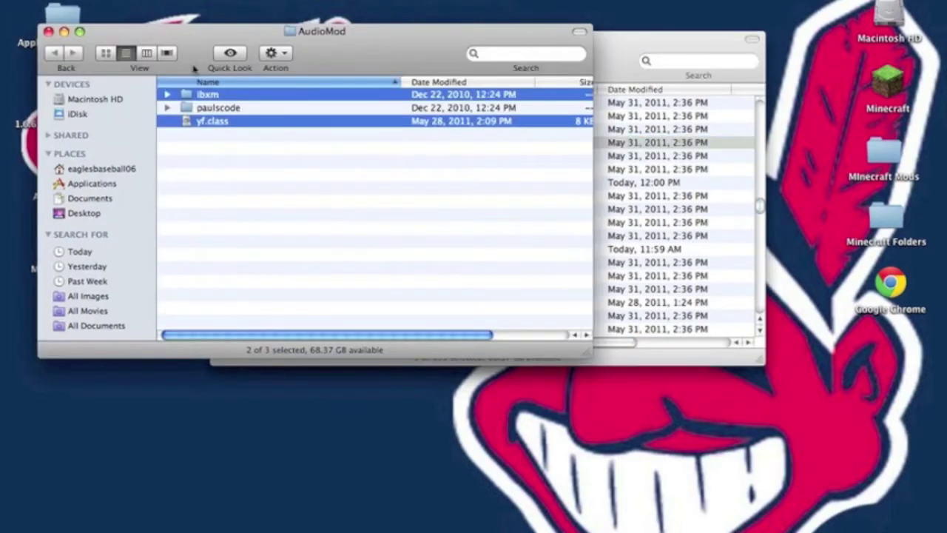
double_click(211, 108)
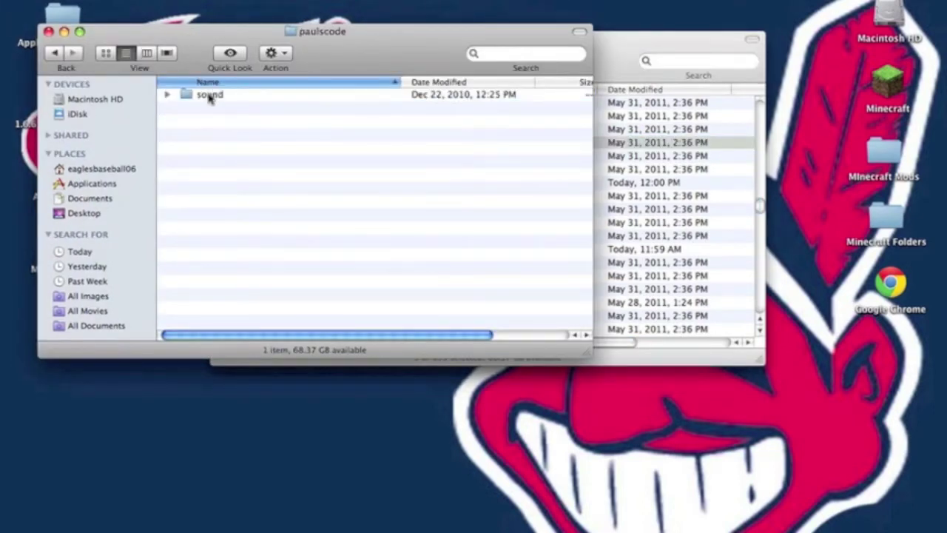
double_click(209, 96)
double_click(210, 97)
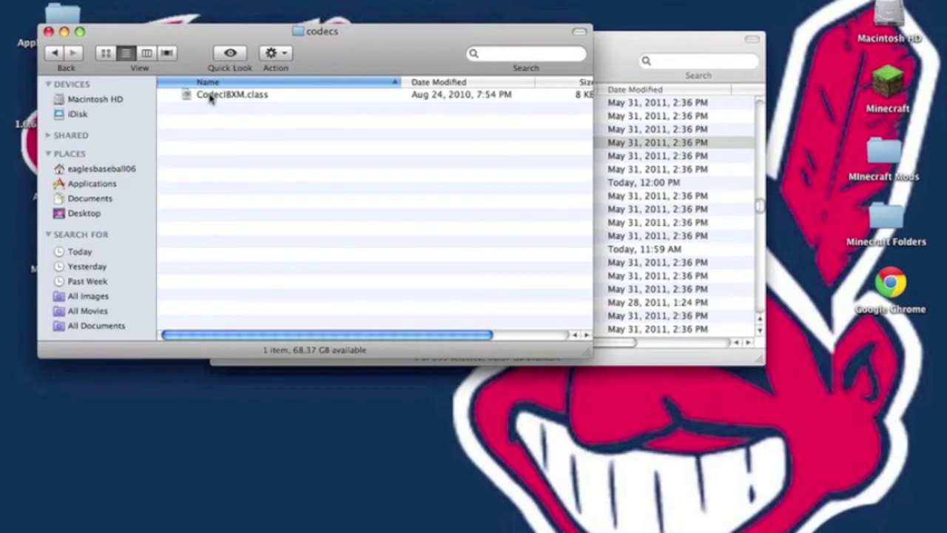
left_click(210, 96)
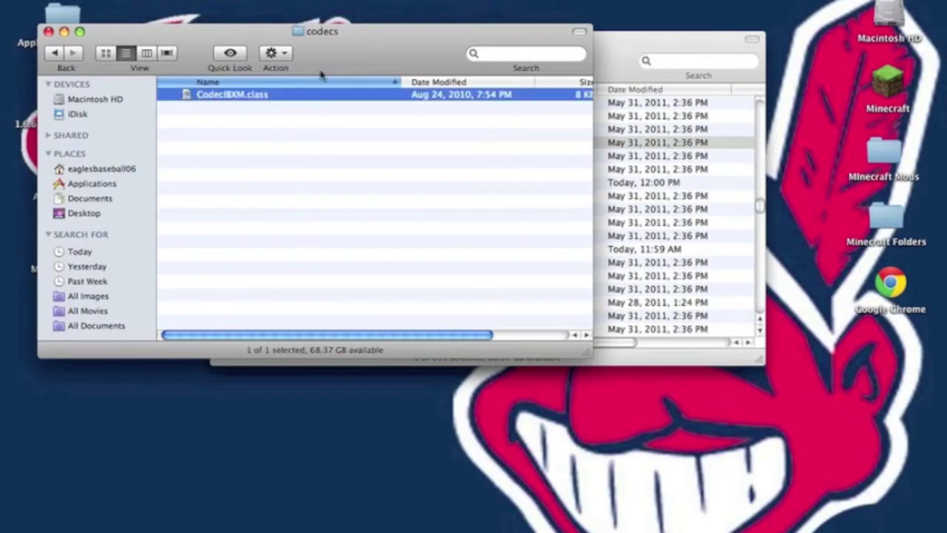
Step: Paste CodecIBXM.class into paulscode > sound > codecs inside minecraft.jar and return to the minecraft.jar folder
left_click(661, 41)
scroll(419, 234, "down", 3)
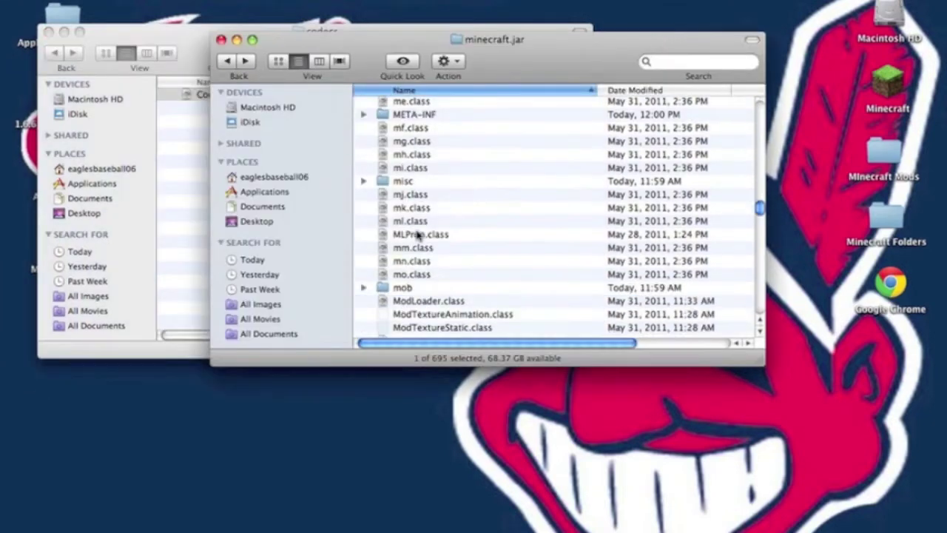
scroll(419, 233, "down", 12)
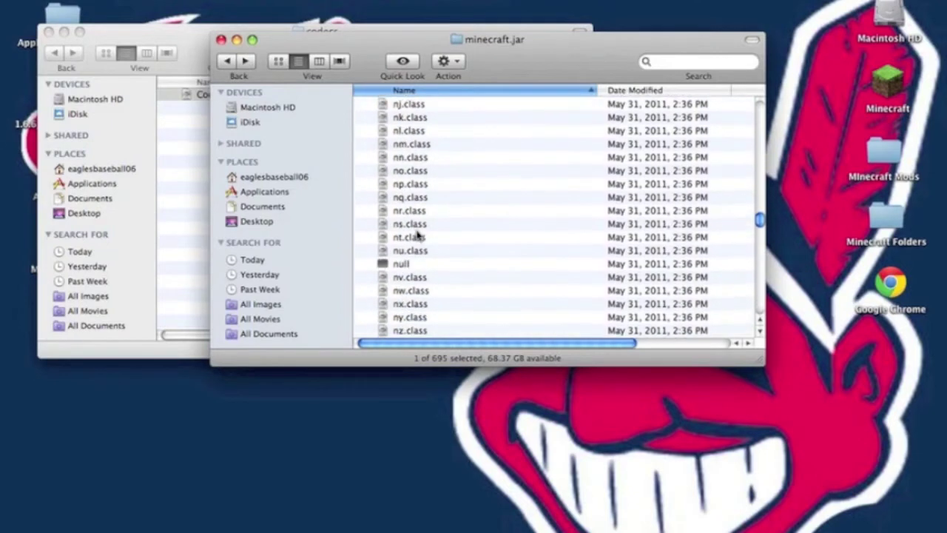
scroll(418, 235, "down", 12)
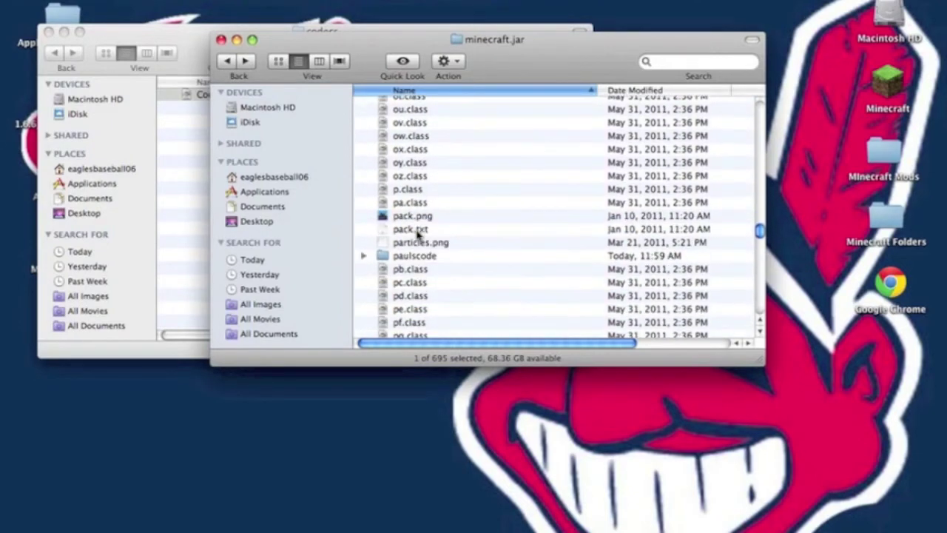
double_click(420, 255)
double_click(390, 102)
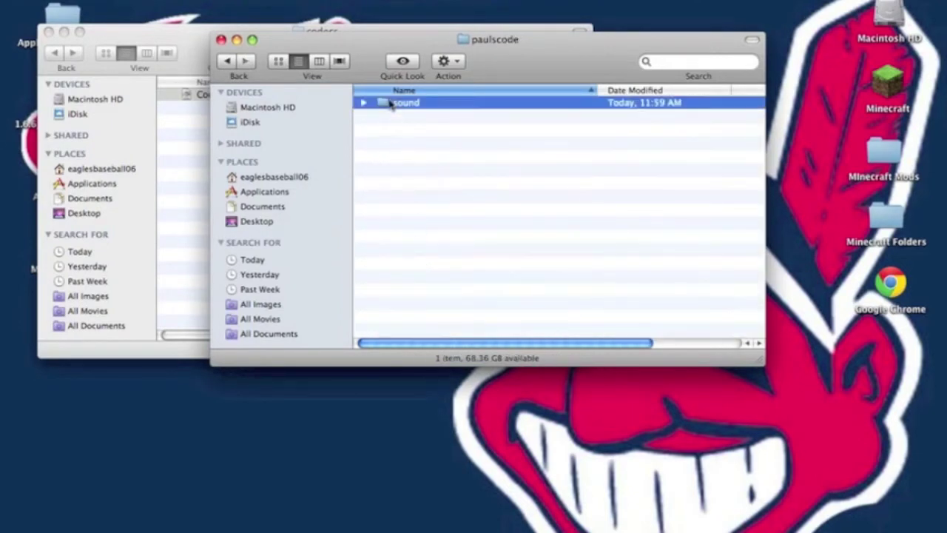
double_click(389, 116)
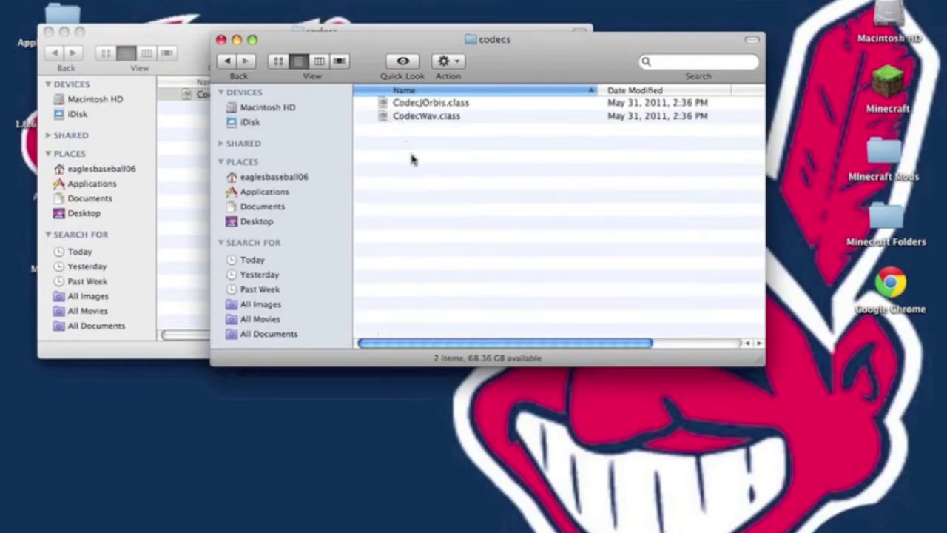
key("super+v")
left_click(227, 61)
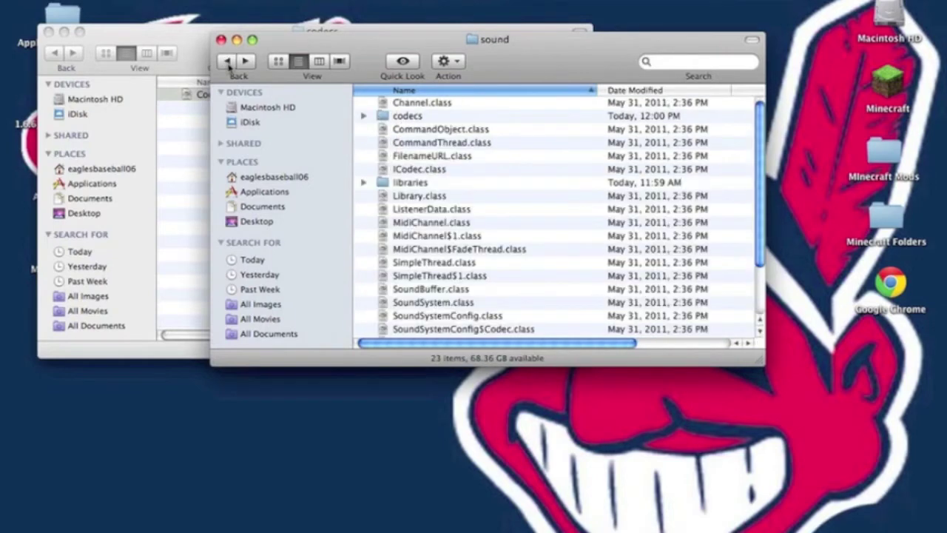
left_click(227, 61)
left_click(228, 62)
Step: Return from the codecs folder to the main AudioMod folder and close its window
left_click(159, 41)
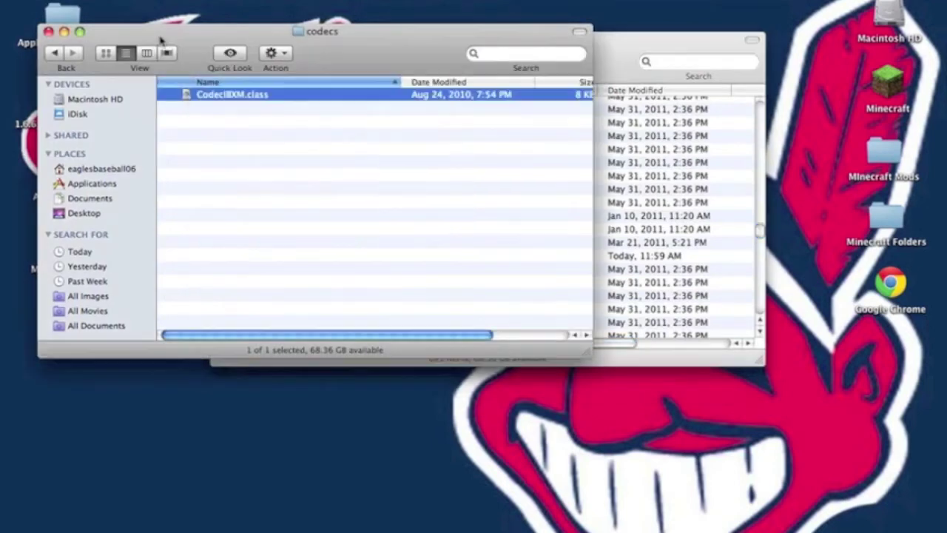
left_click(56, 54)
left_click(56, 54)
left_click(55, 55)
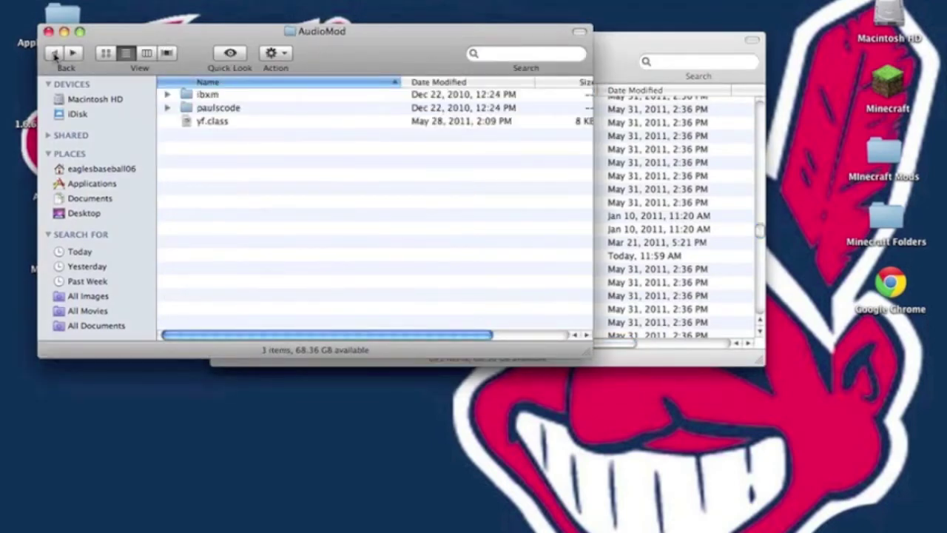
left_click(48, 31)
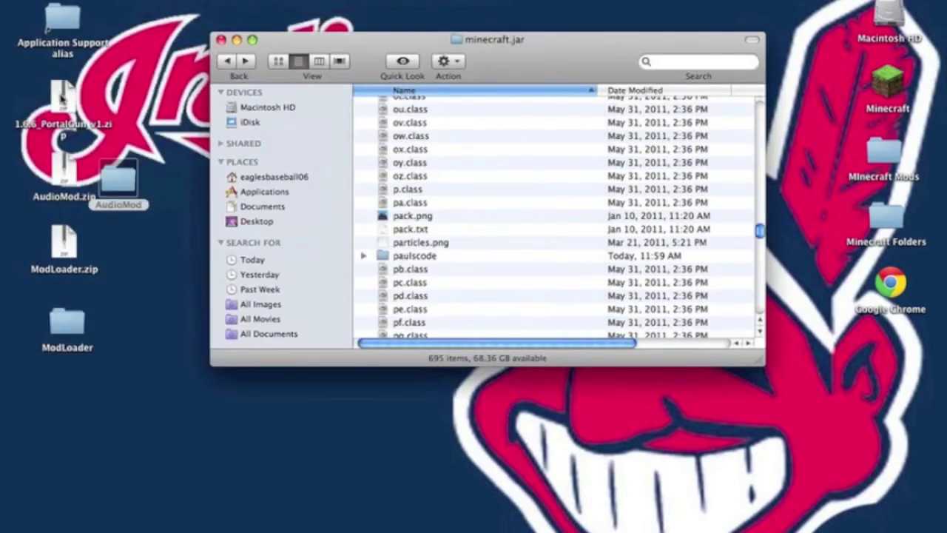
Step: Extract 1.6.6_PortalGun_v1.zip on the desktop and open the extracted folder
double_click(65, 108)
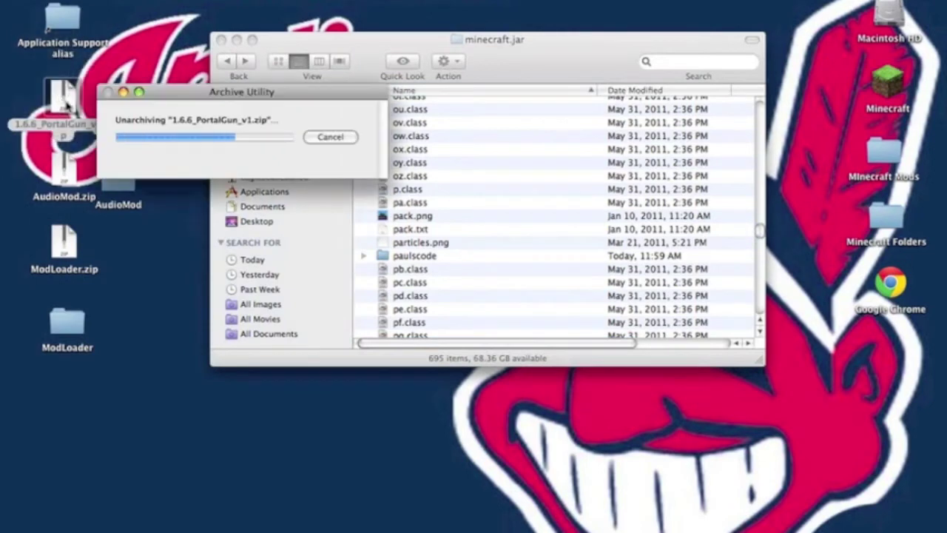
double_click(68, 112)
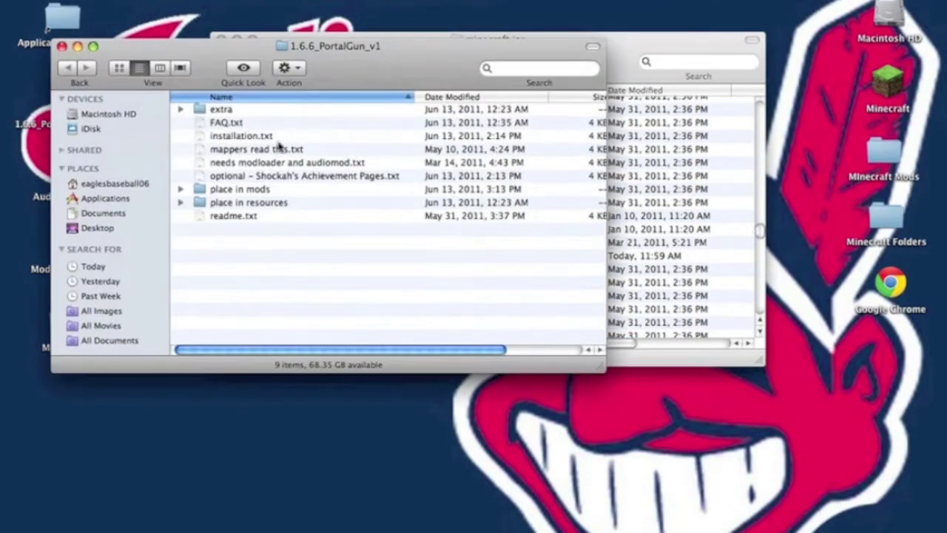
Step: Open the Portal Gun download's place in mods folder and create a folder named mods in the minecraft folder
double_click(270, 191)
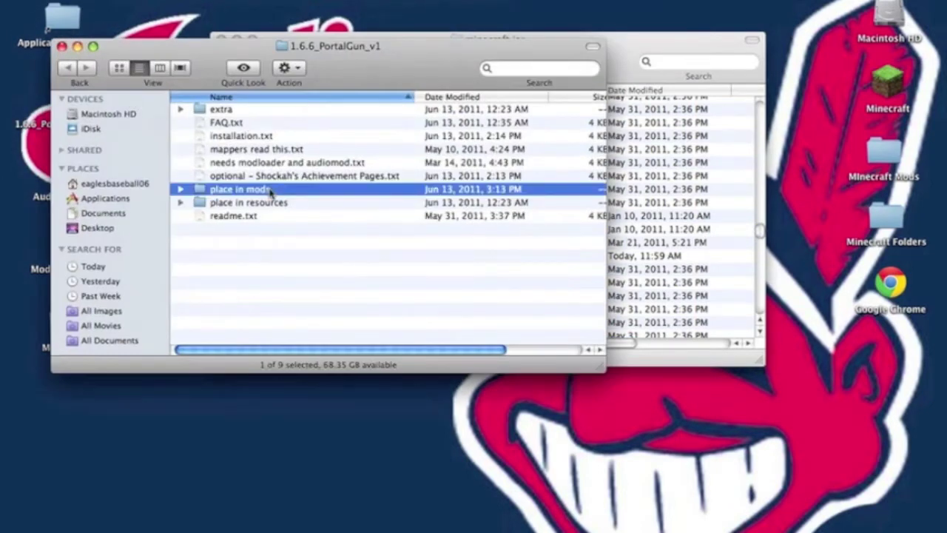
left_click(684, 38)
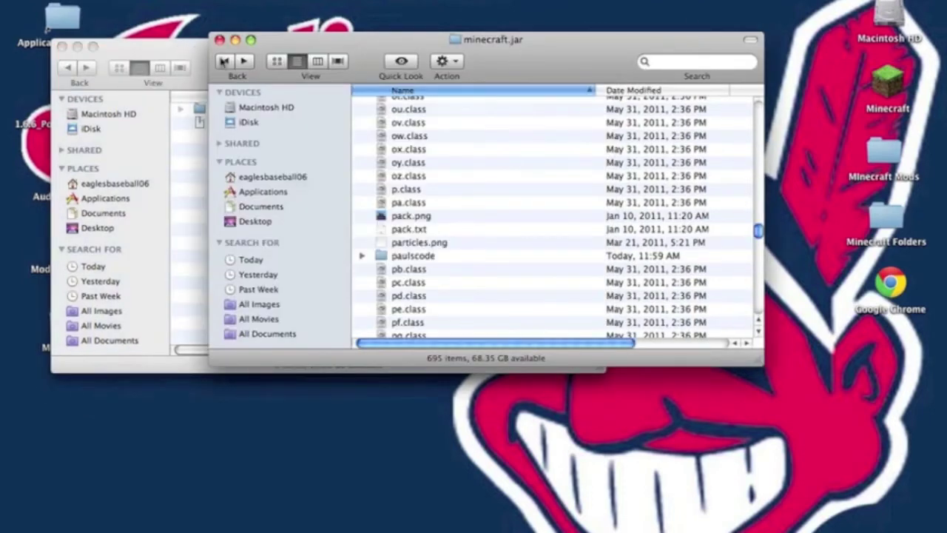
left_click(224, 61)
left_click(225, 62)
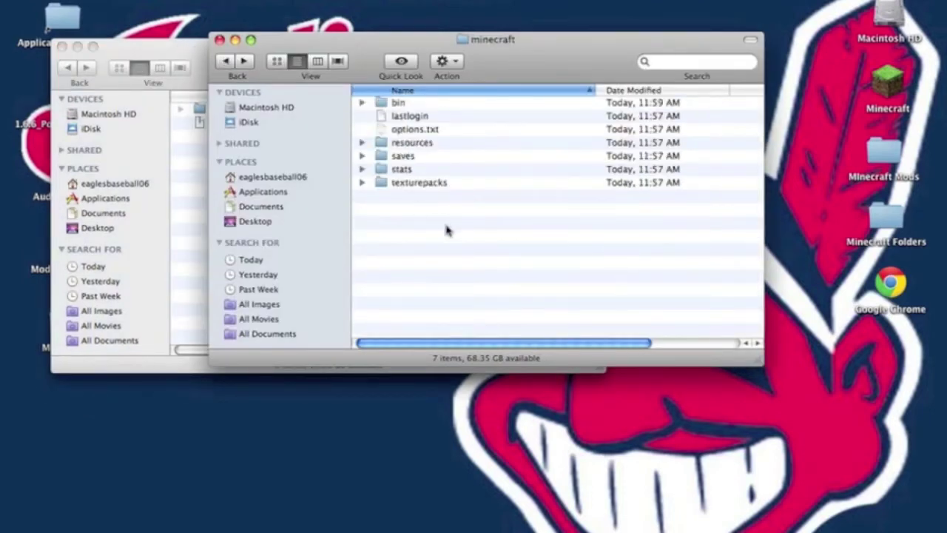
right_click(420, 222)
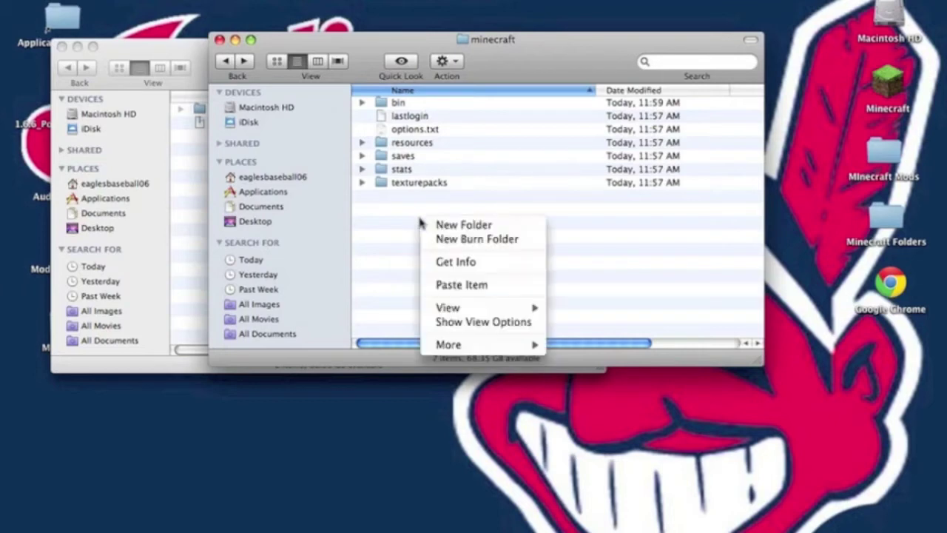
left_click(433, 225)
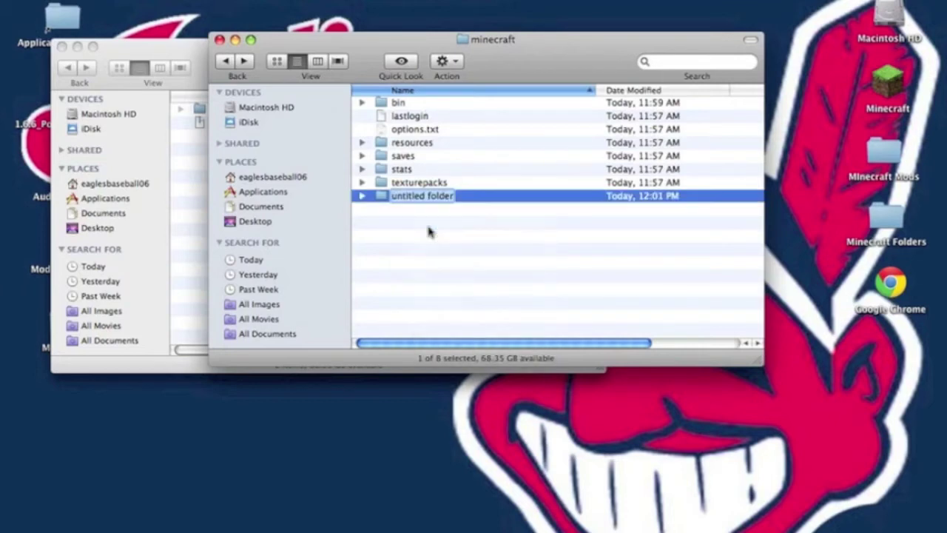
type("mods")
key("Return")
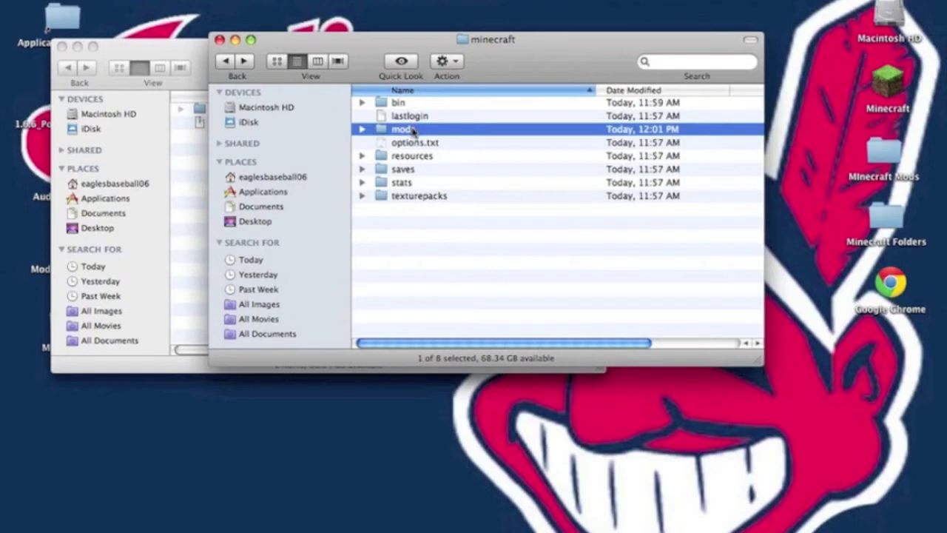
Step: Copy the portalgun folder and portalgun1.6.6v1.zip from place in mods into the minecraft mods folder
double_click(413, 130)
left_click(205, 69)
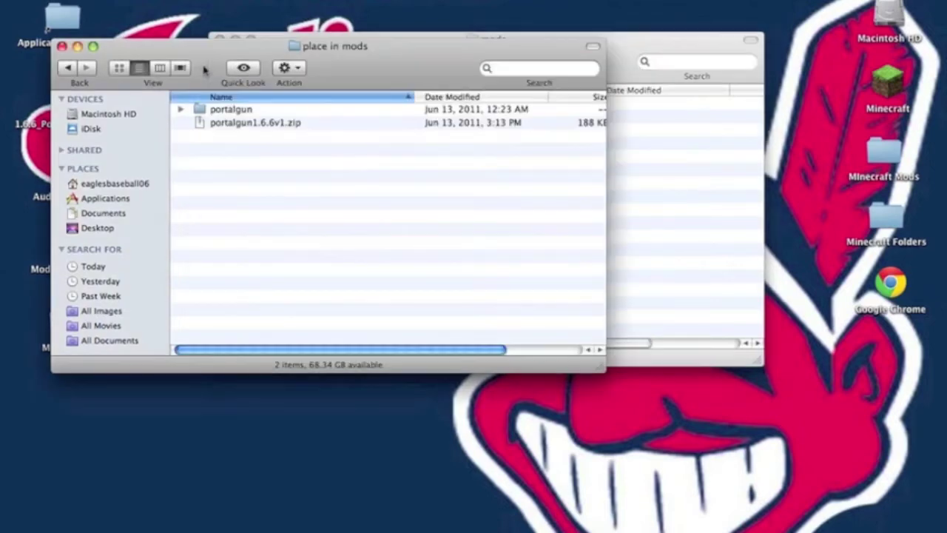
left_click(214, 109)
left_click(217, 125, "shift")
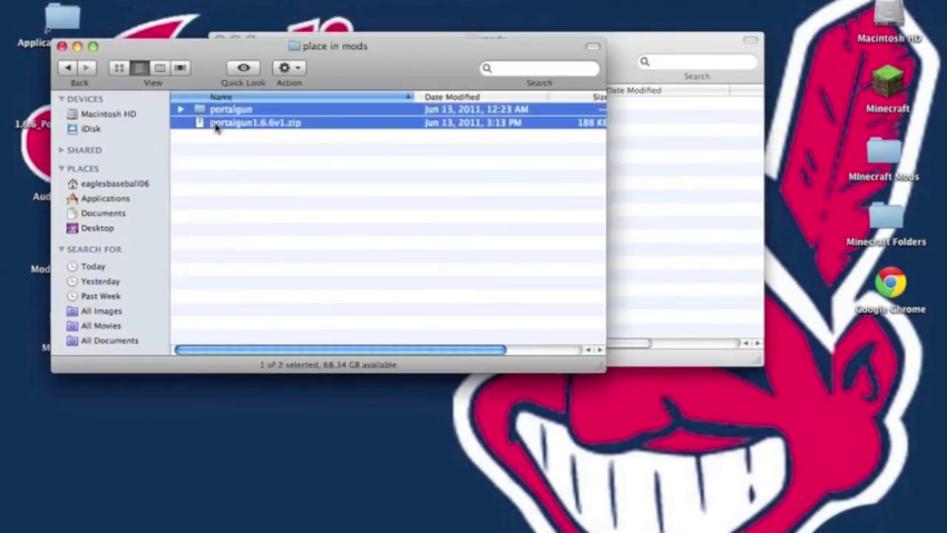
left_click(663, 182)
key("super+v")
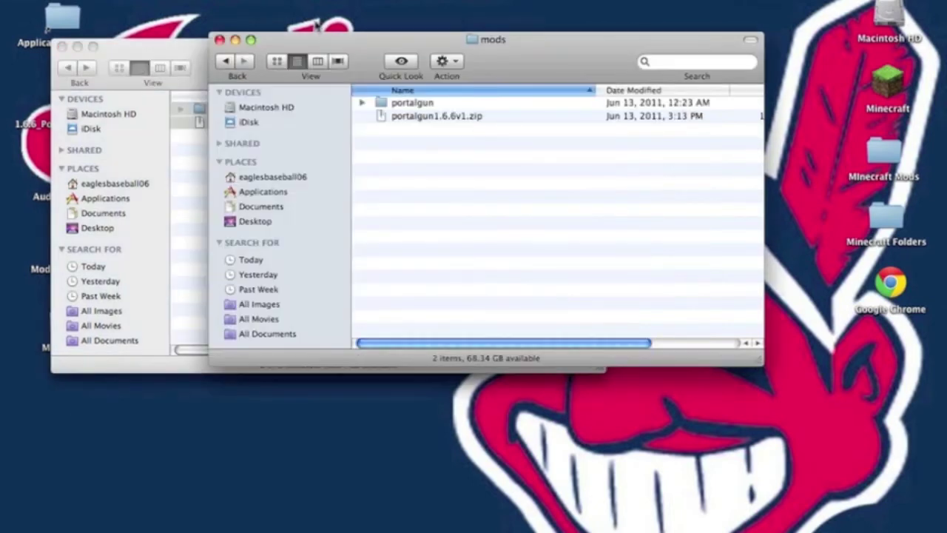
Step: Copy the mod folder from place in resources into the resources folder inside the minecraft folder
left_click(67, 68)
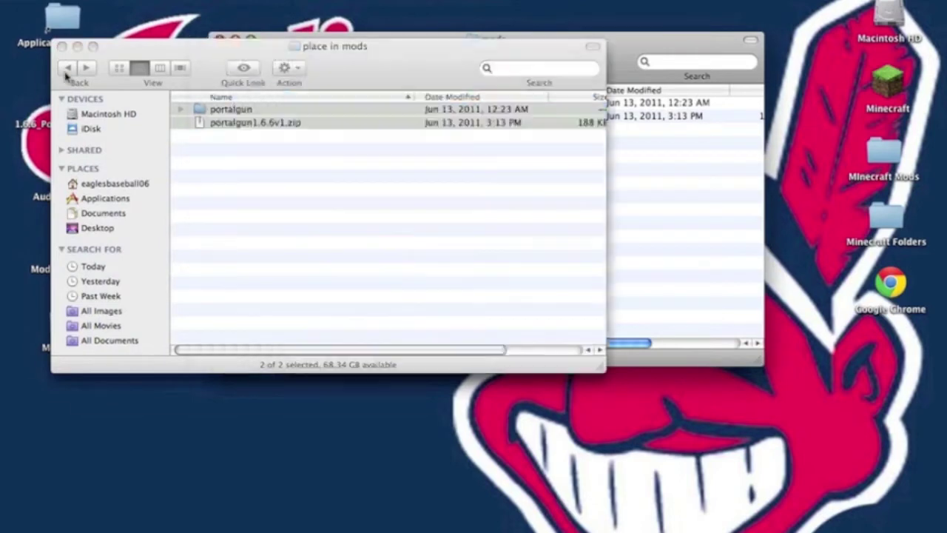
left_click(66, 68)
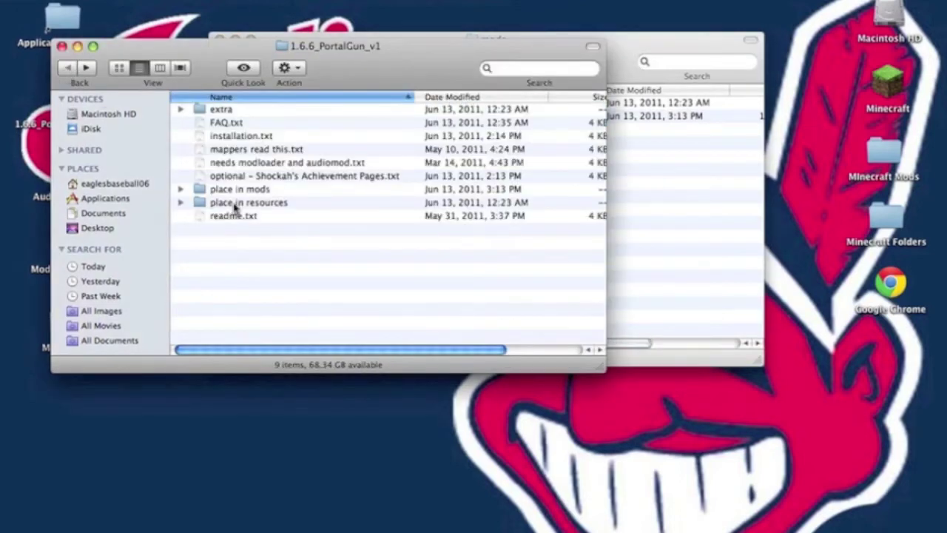
double_click(235, 203)
left_click(232, 116)
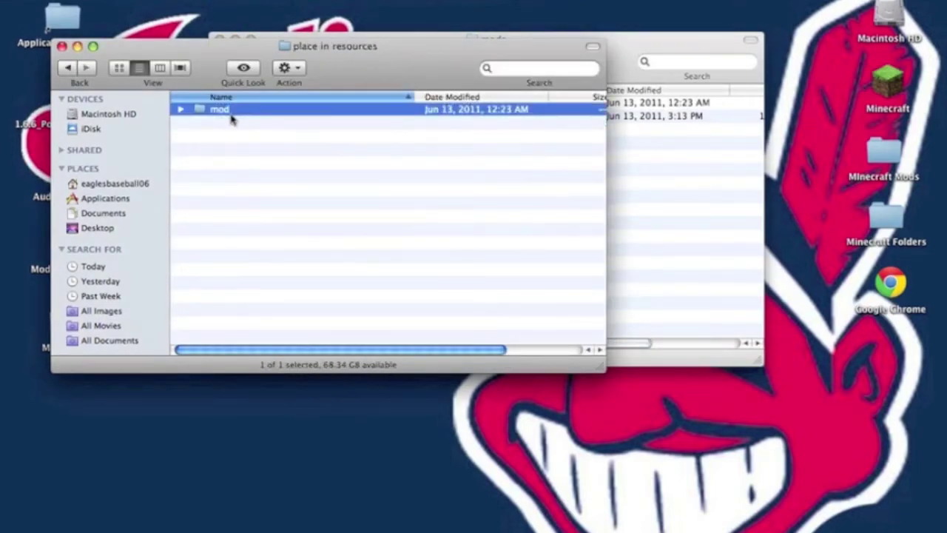
left_click(620, 148)
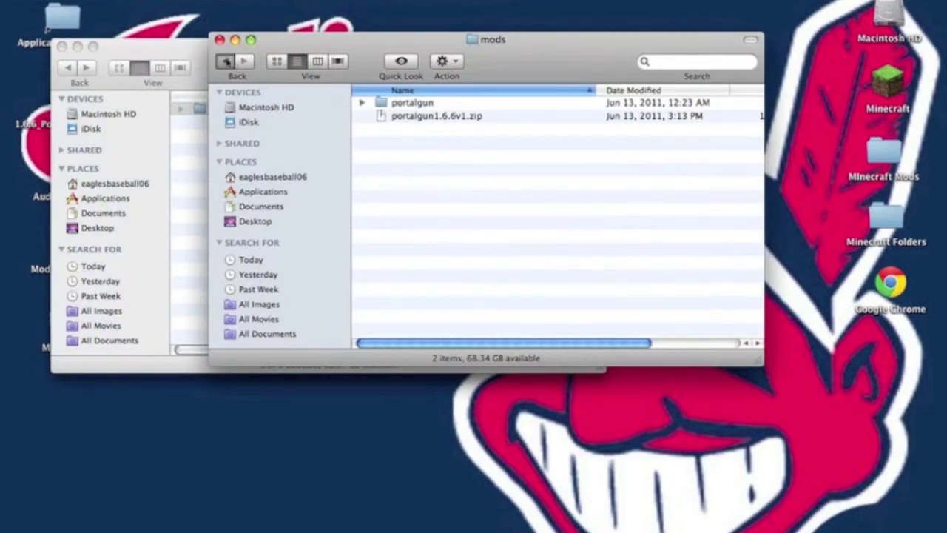
left_click(226, 61)
double_click(390, 156)
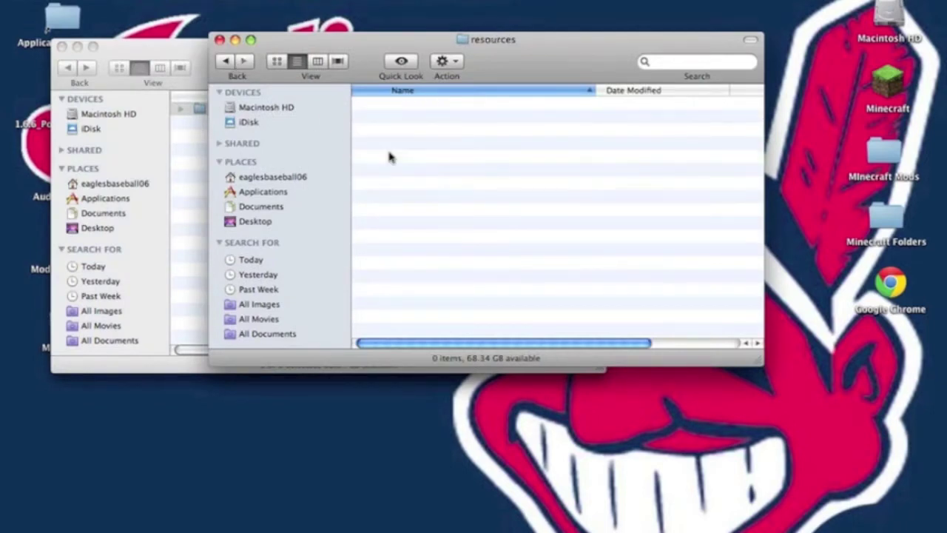
left_click(225, 61)
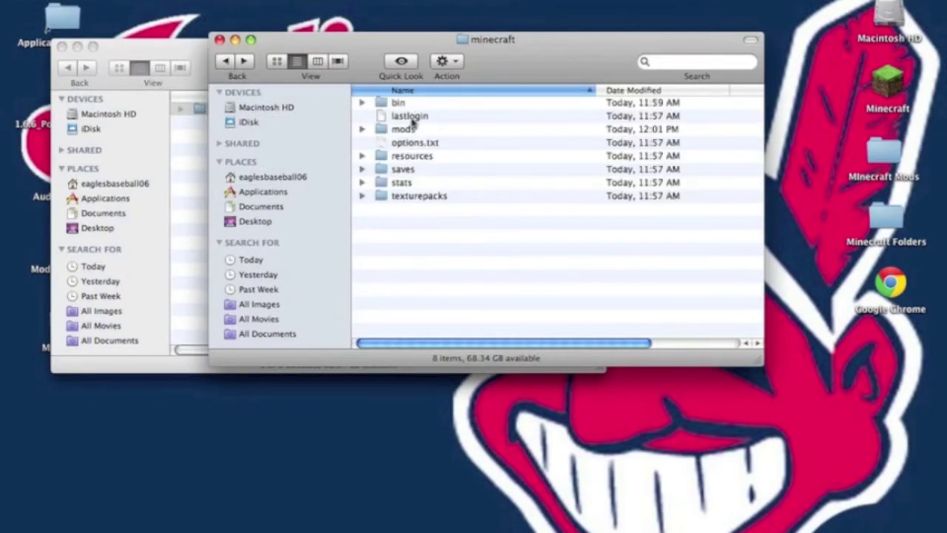
double_click(405, 157)
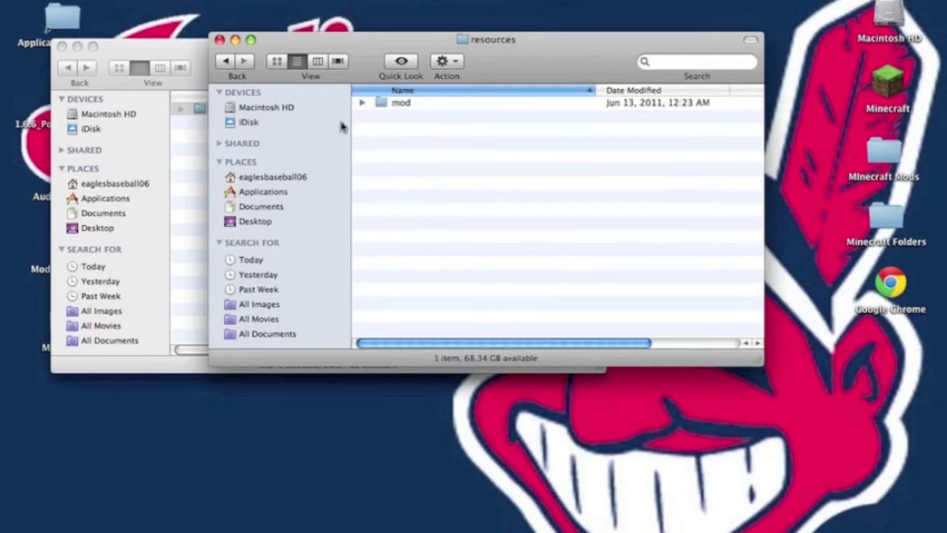
Step: Check the sound and streaming folders inside the copied mod folder and close that window
left_click(419, 103)
double_click(420, 103)
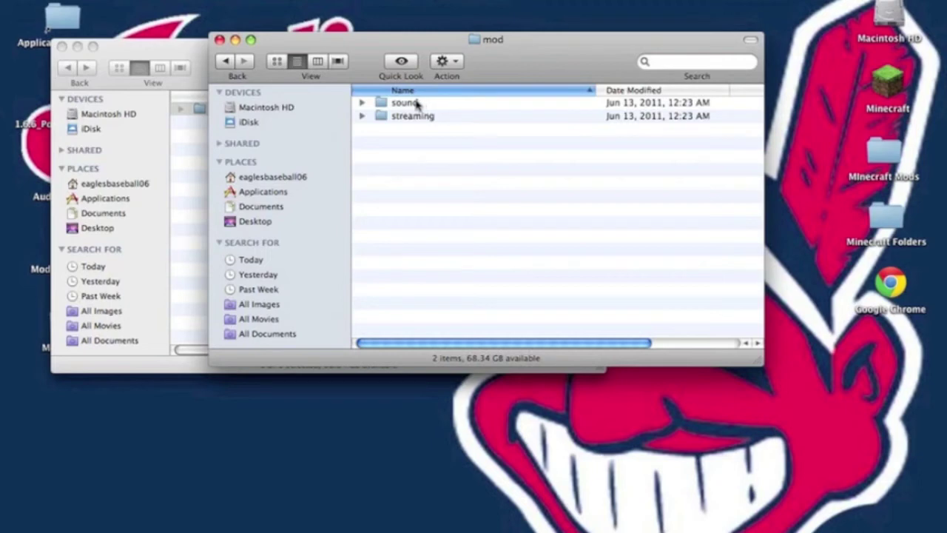
left_click(416, 105)
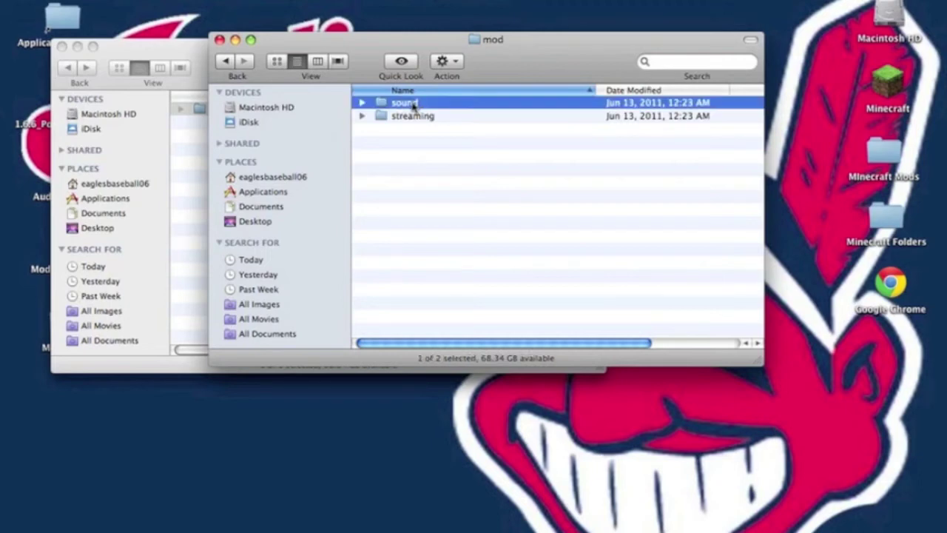
double_click(413, 106)
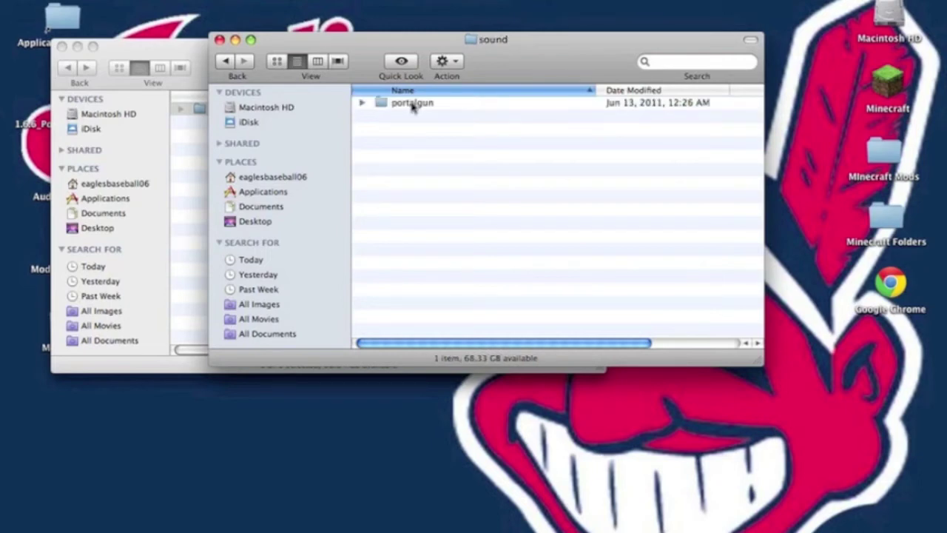
left_click(227, 64)
double_click(394, 114)
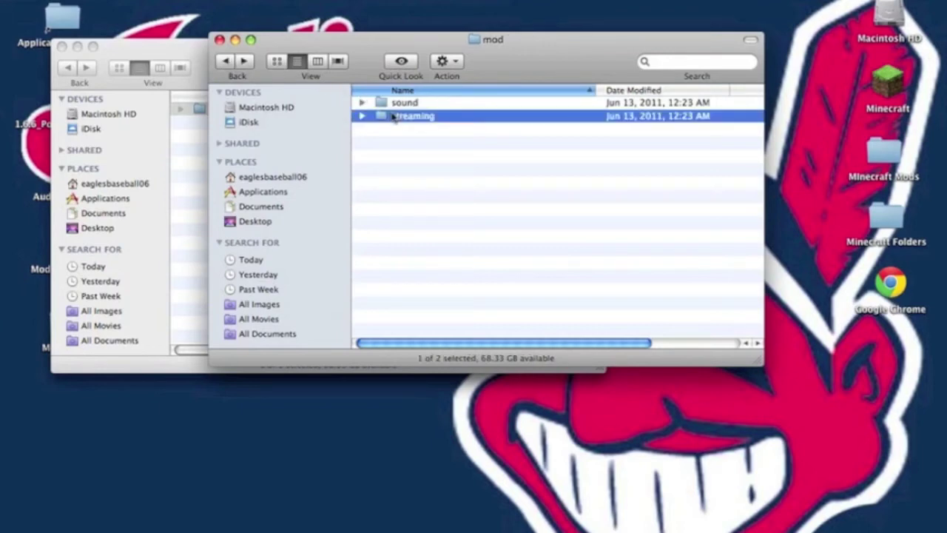
left_click(220, 40)
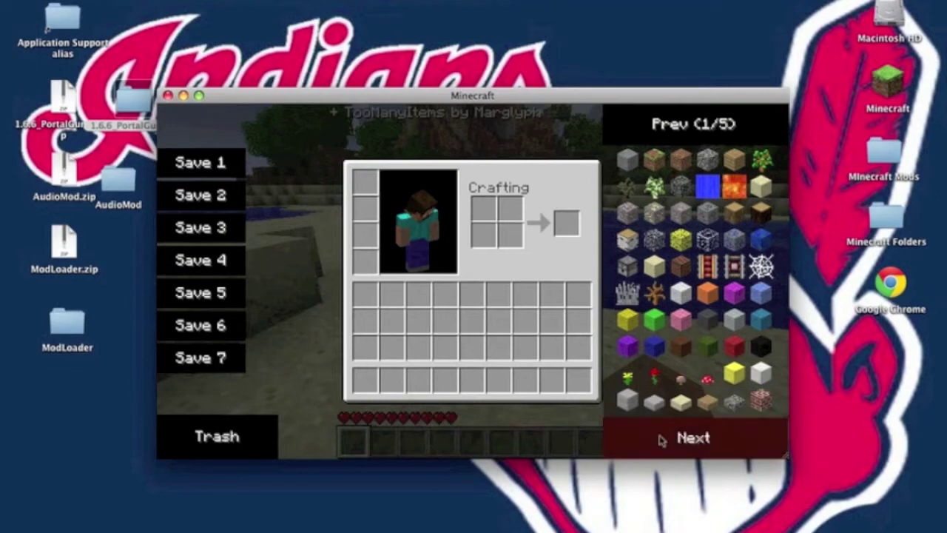
Step: In Minecraft, take the orange and blue Portal Guns from page 5 of the TooManyItems list and return to the game
left_click(661, 437)
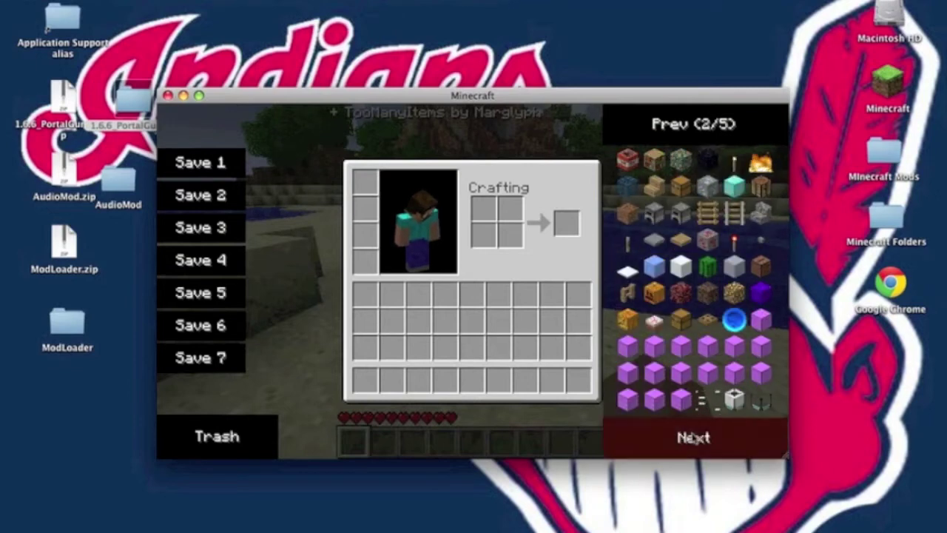
left_click(693, 435)
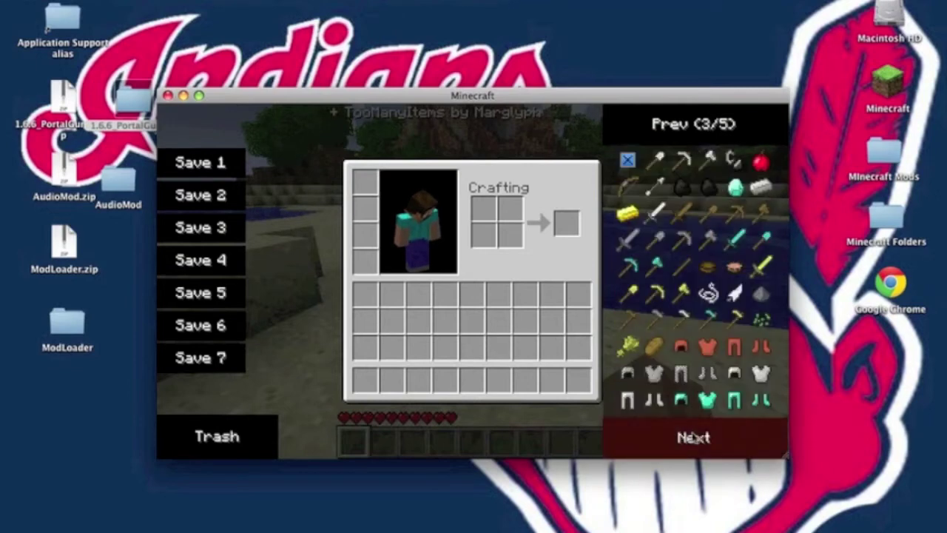
left_click(714, 426)
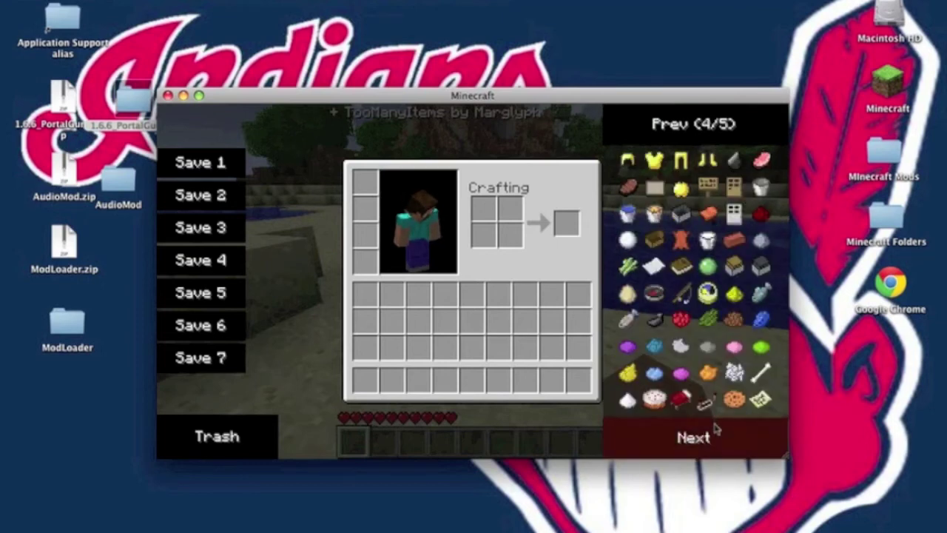
left_click(714, 429)
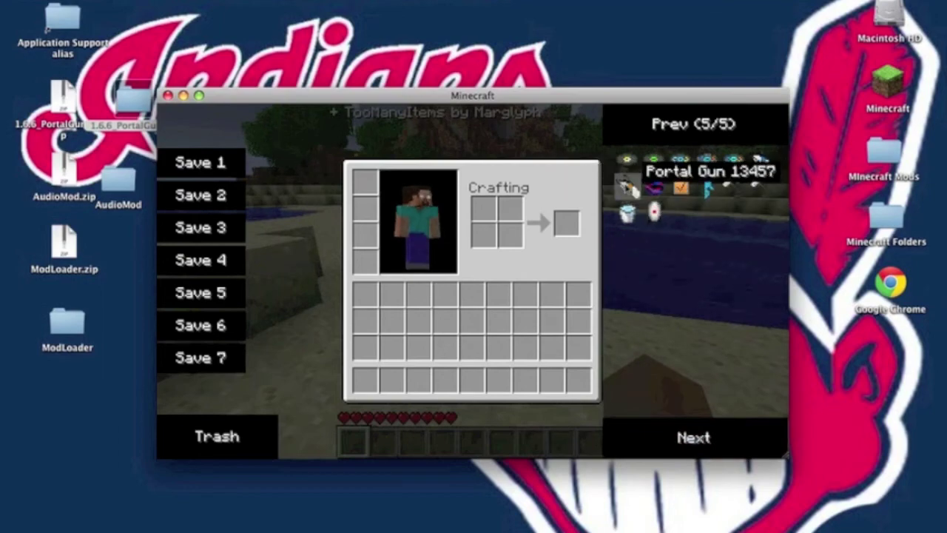
left_click(627, 184)
left_click(763, 163)
key("e")
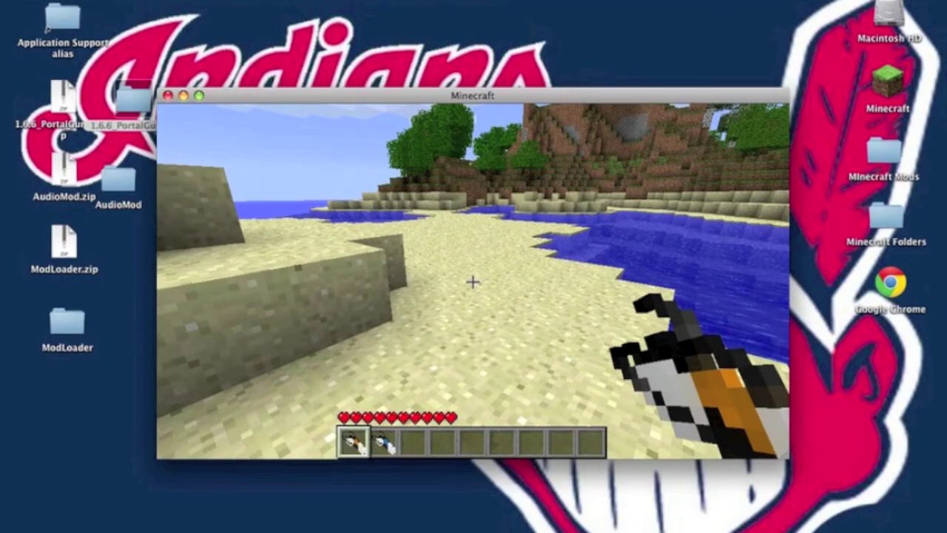
Step: Equip the blue Portal Gun from the second hotbar slot and walk across the water and sand toward the trees
key("2")
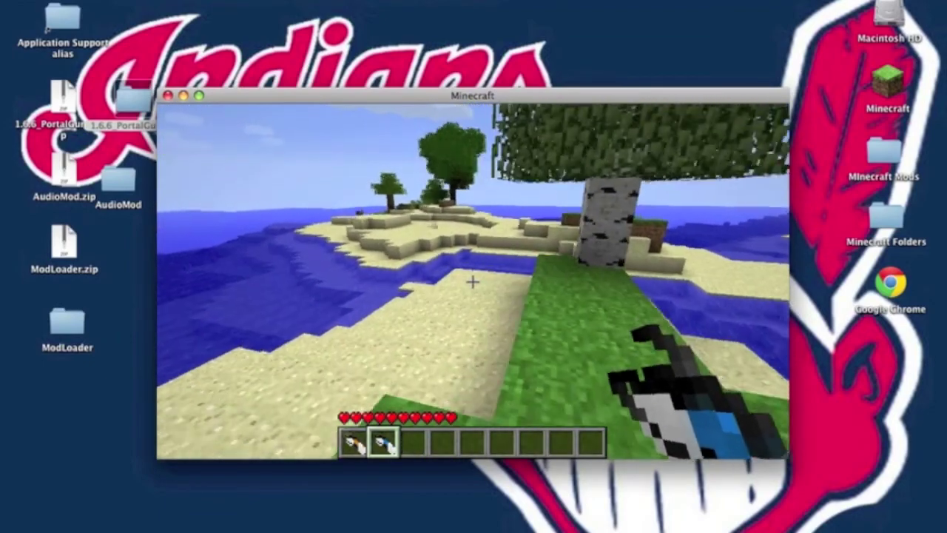
key("w")
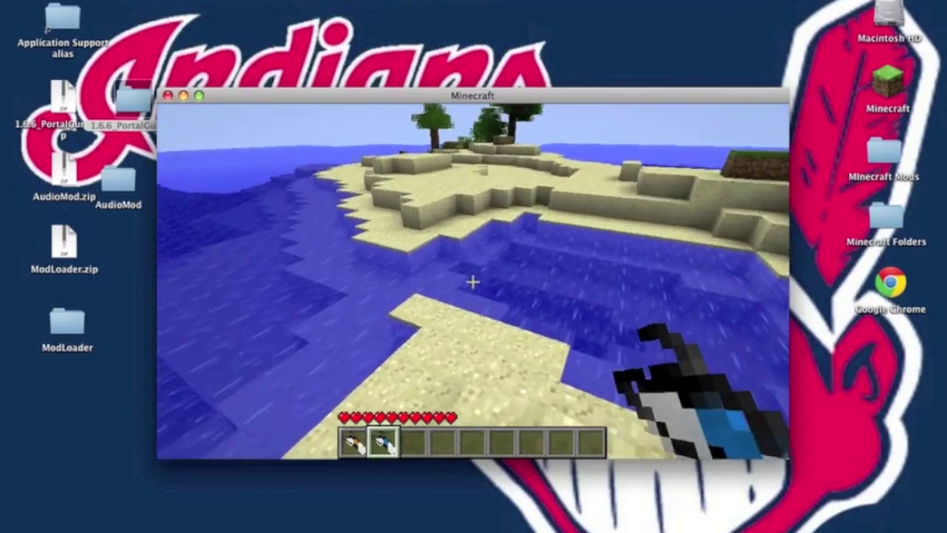
key("w")
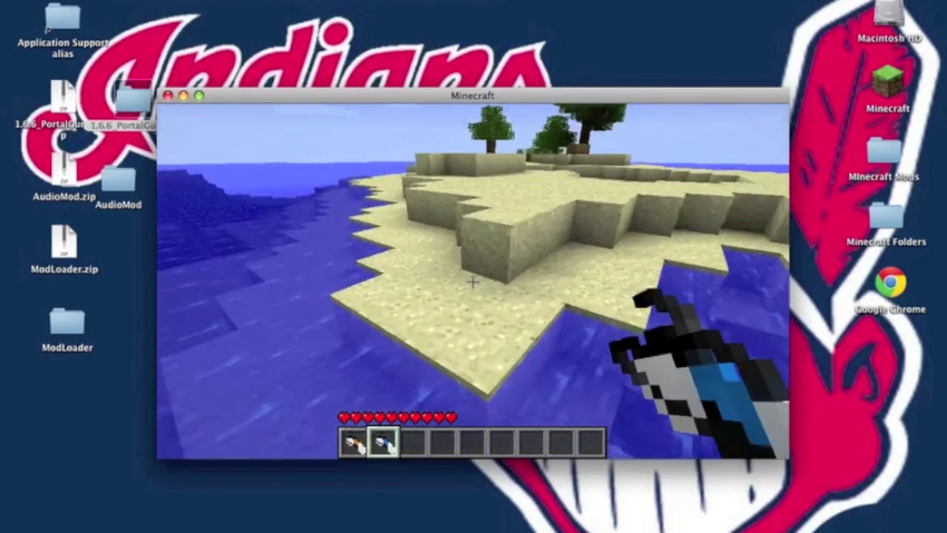
key("w")
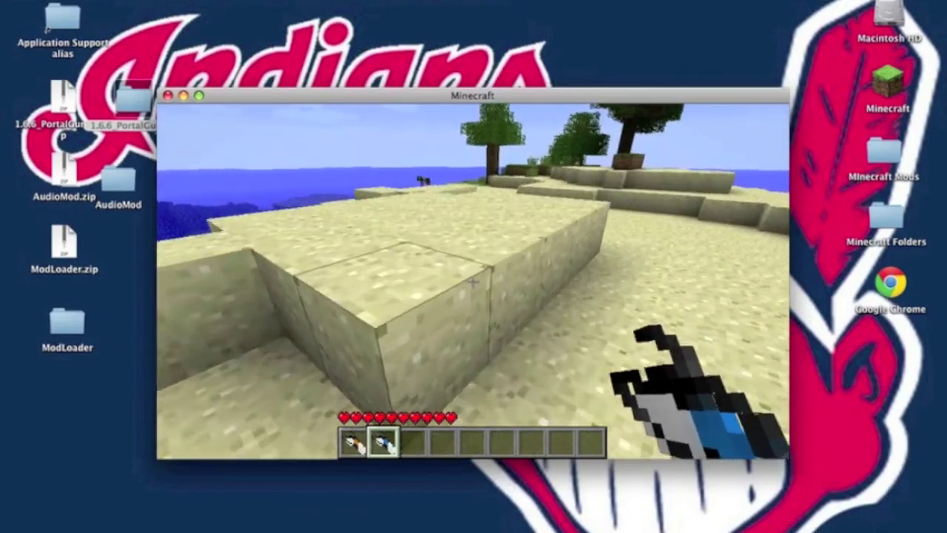
key("w")
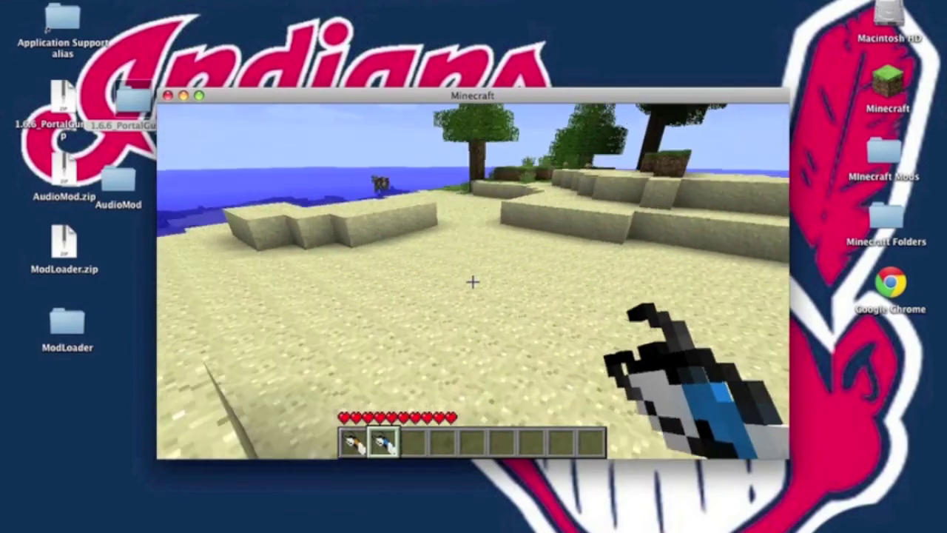
key("w")
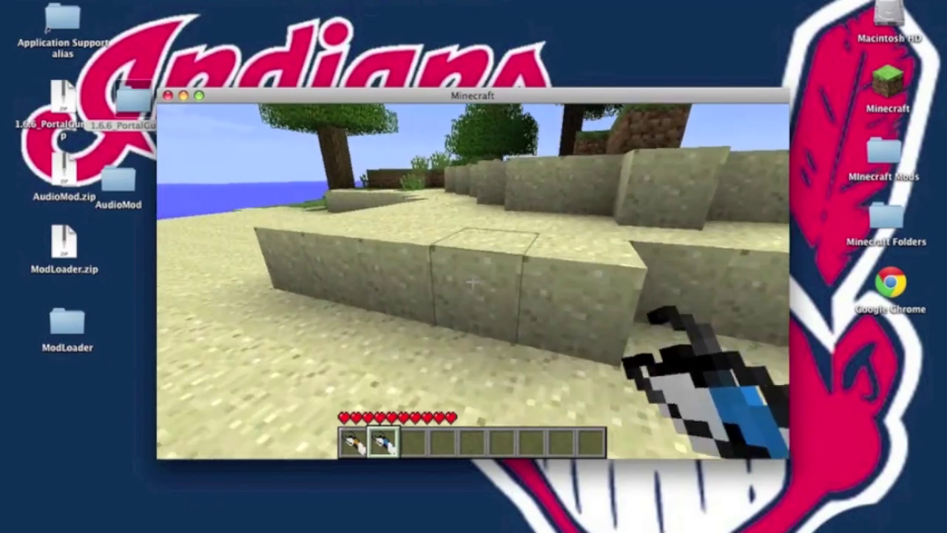
key("w")
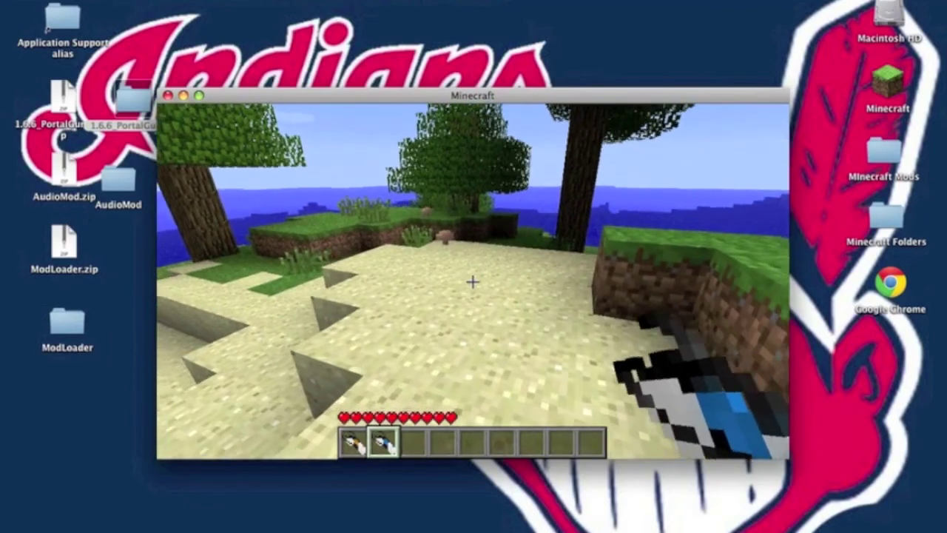